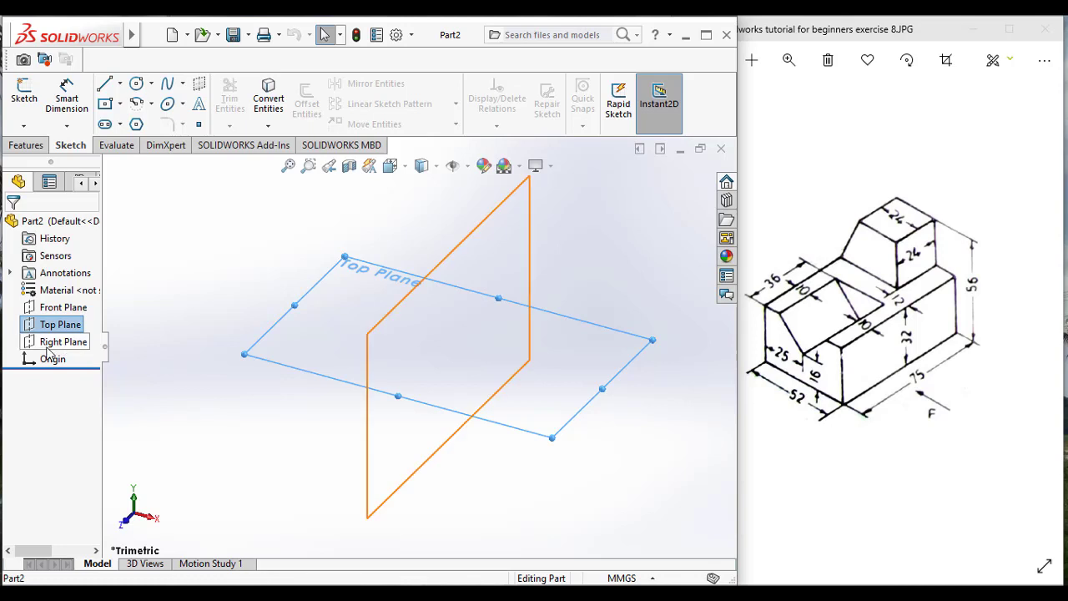
Sketch a center rectangle about 72 mm high on the Right Plane, centred on the origin.
left_click(73, 342)
right_click(463, 319)
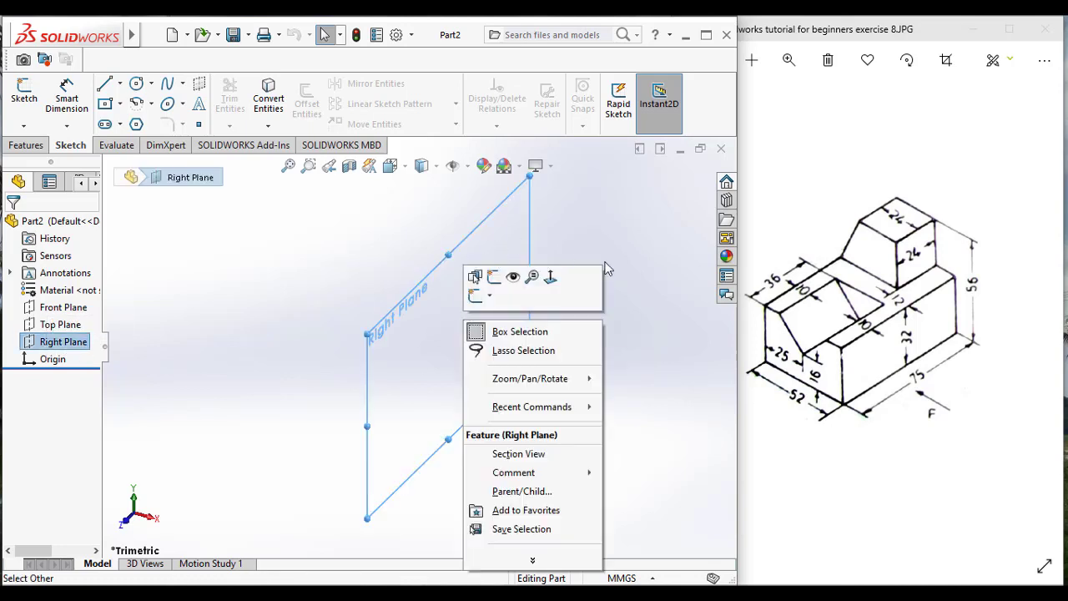
left_click(550, 277)
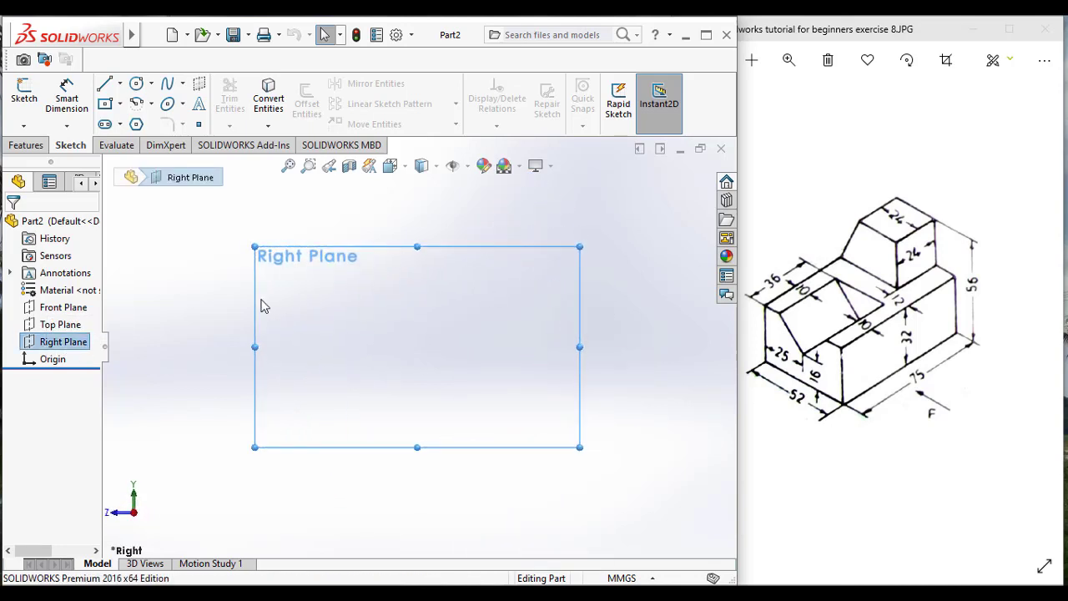
left_click(104, 104)
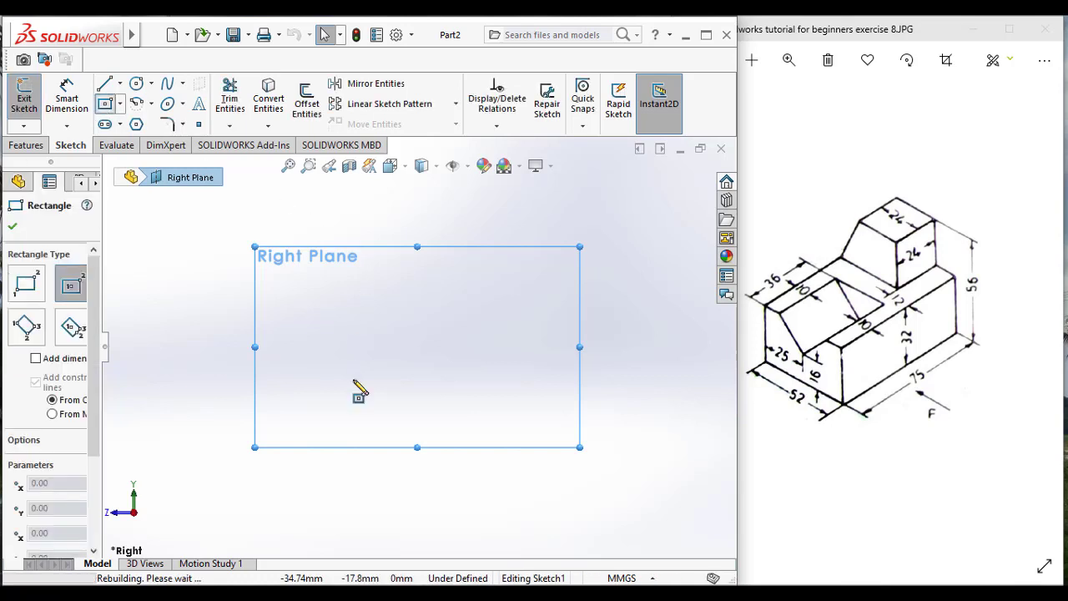
left_click(417, 347)
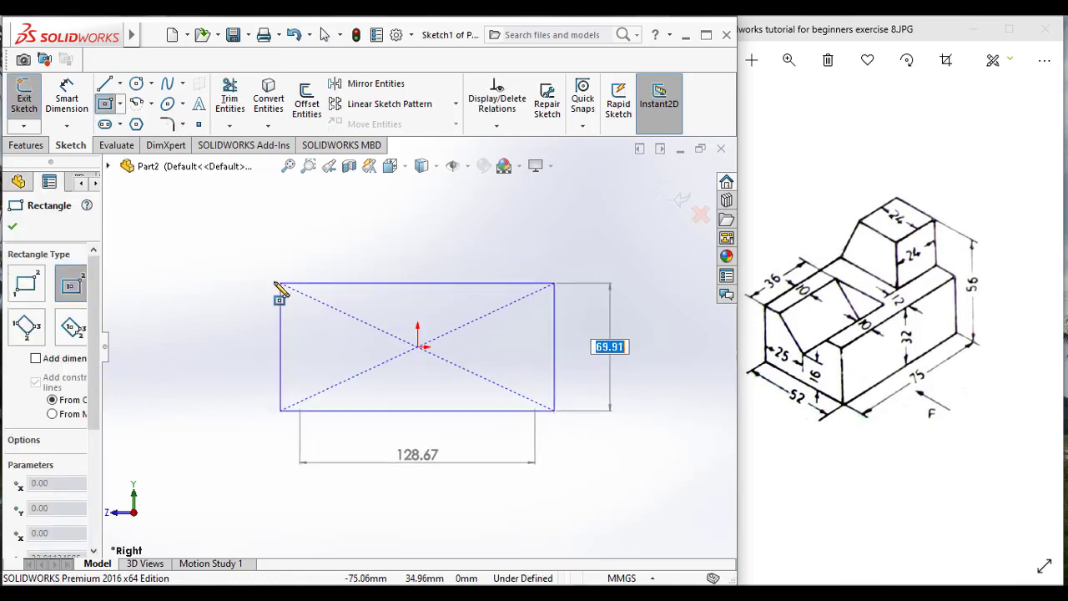
left_click(253, 282)
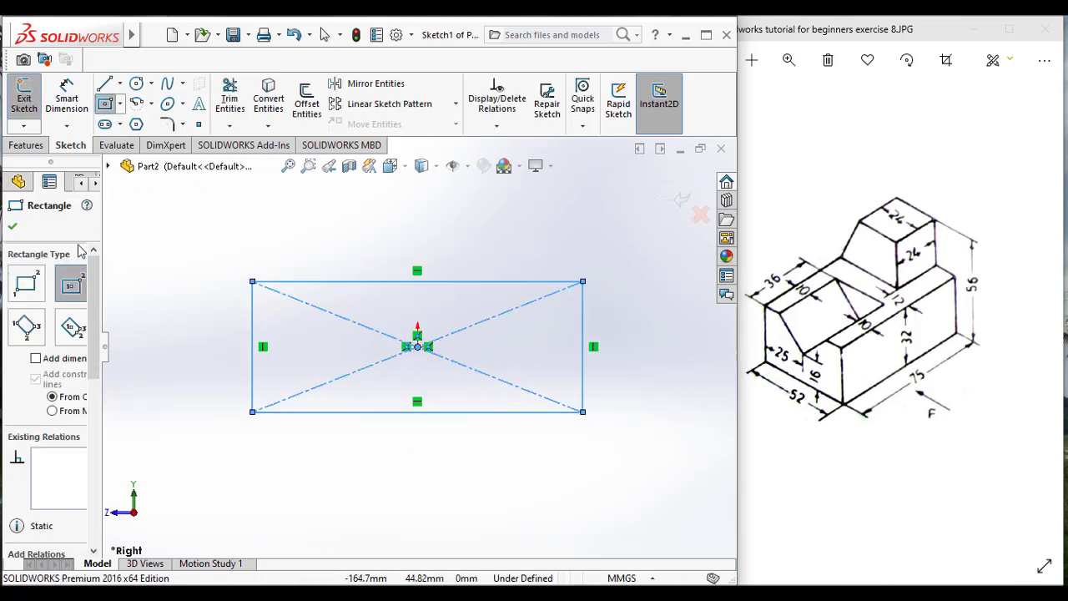
left_click(12, 227)
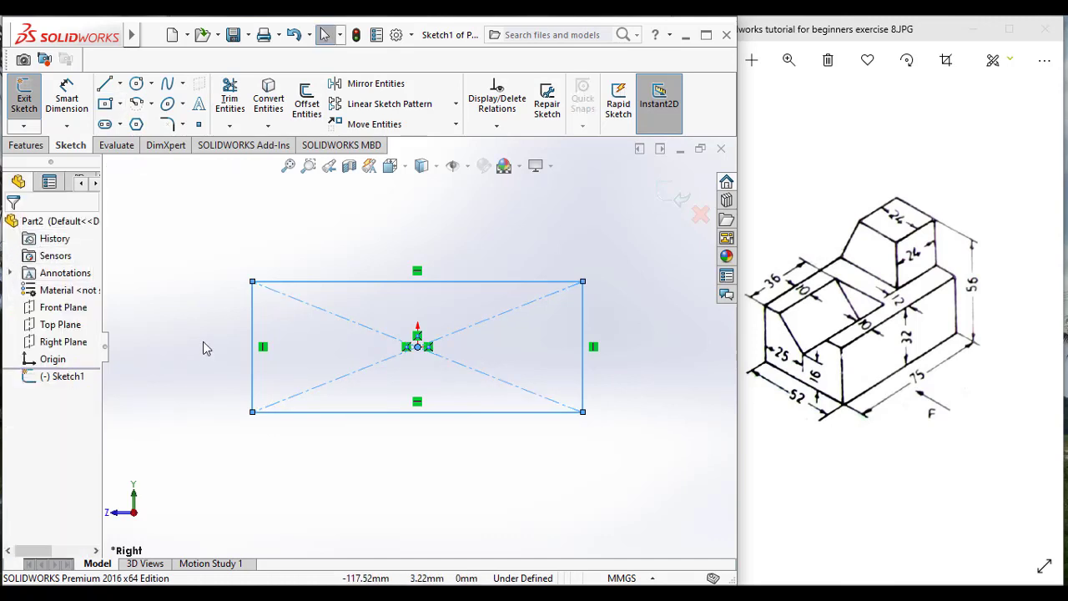
Dimension the rectangle to 32 mm high and 75 mm wide.
left_click(80, 107)
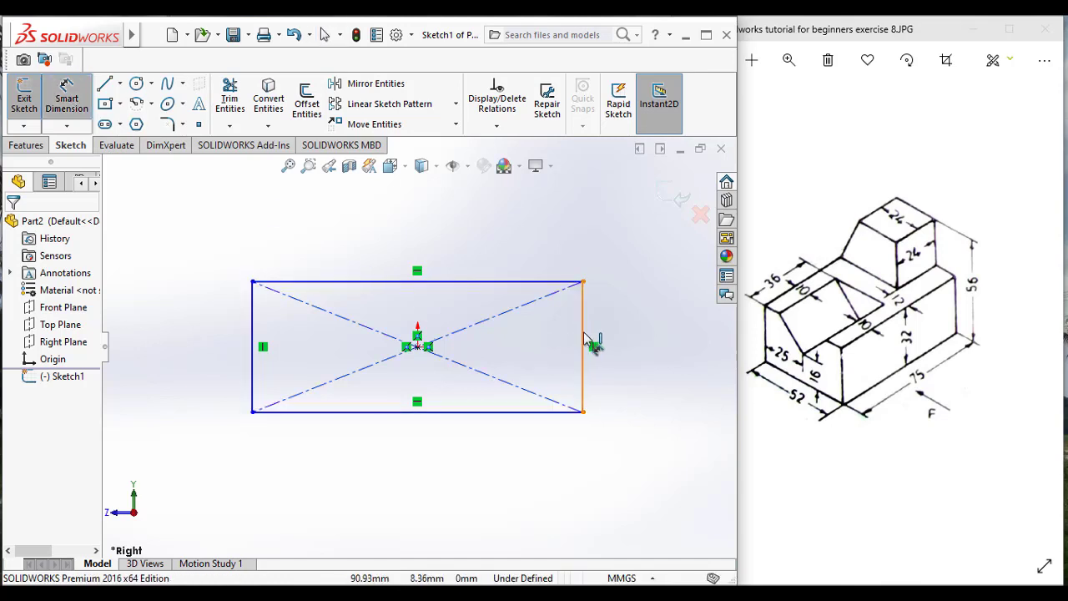
left_click(582, 342)
left_click(649, 337)
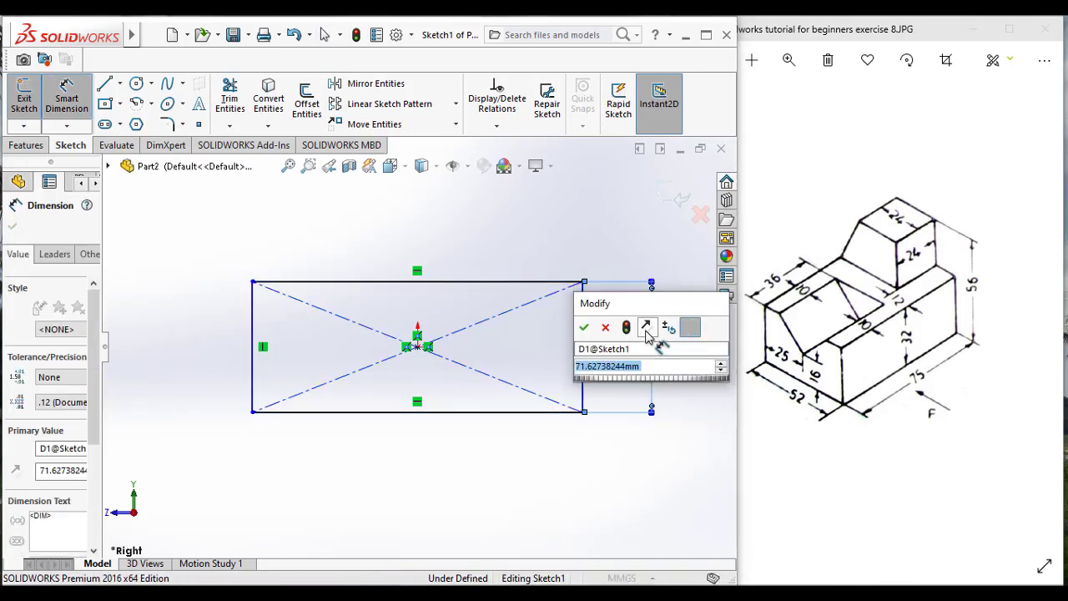
type("32")
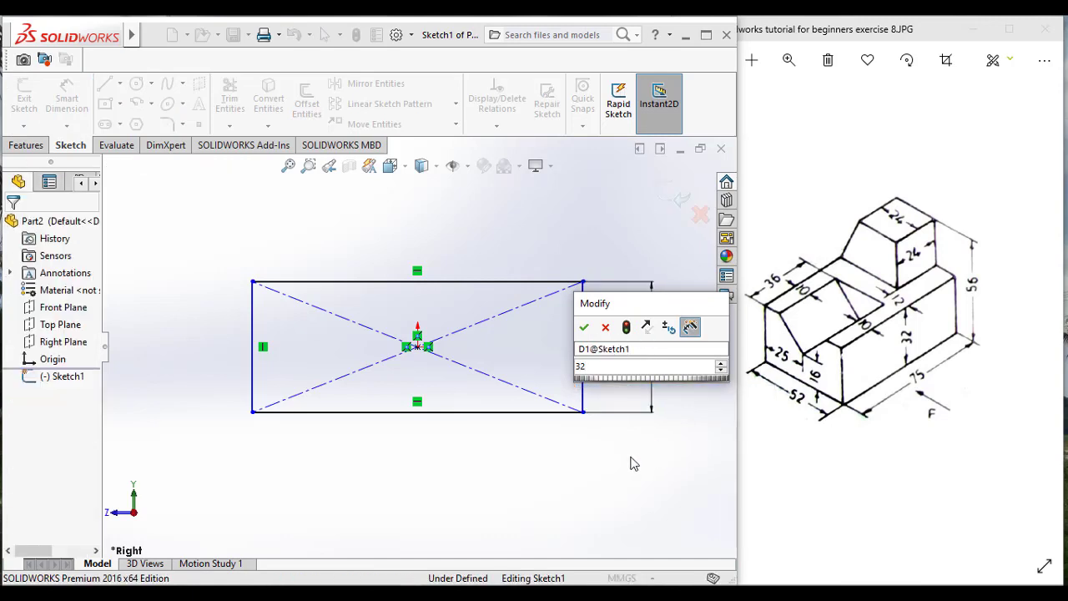
left_click(584, 328)
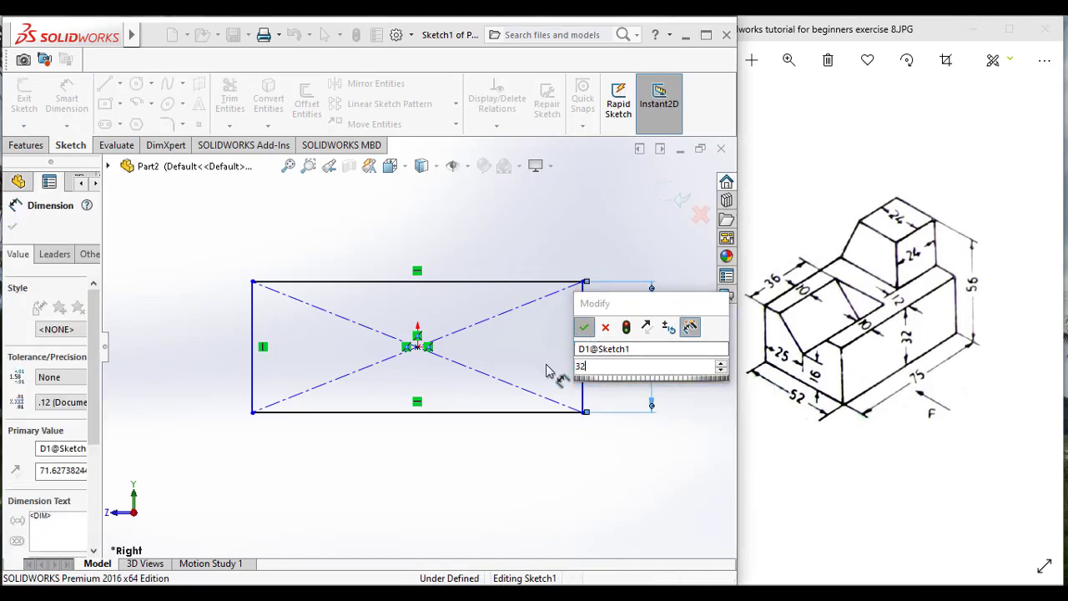
left_click(377, 424)
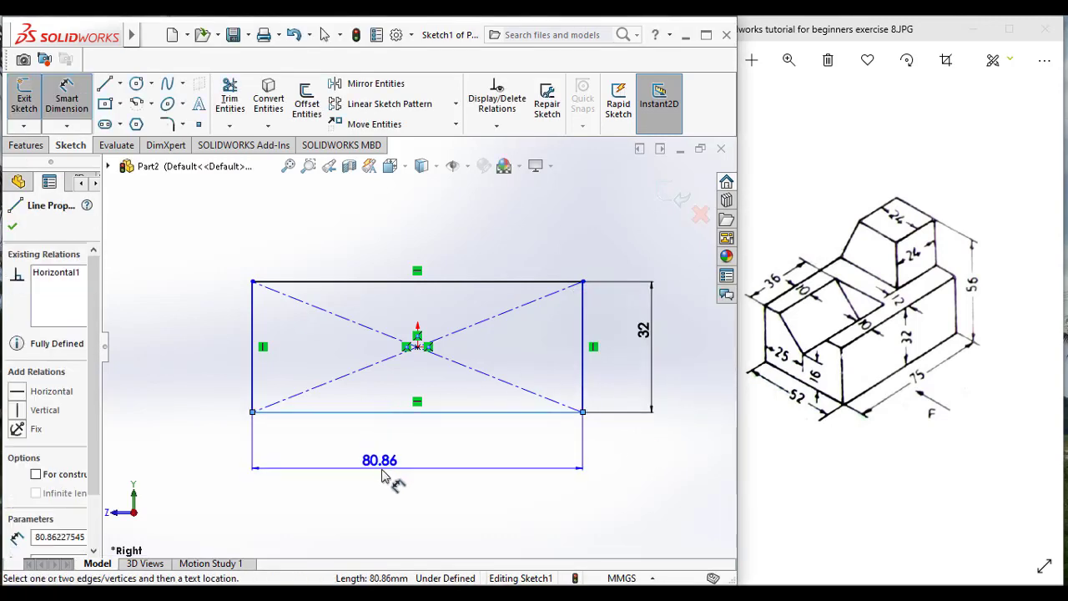
left_click(386, 475)
type("75")
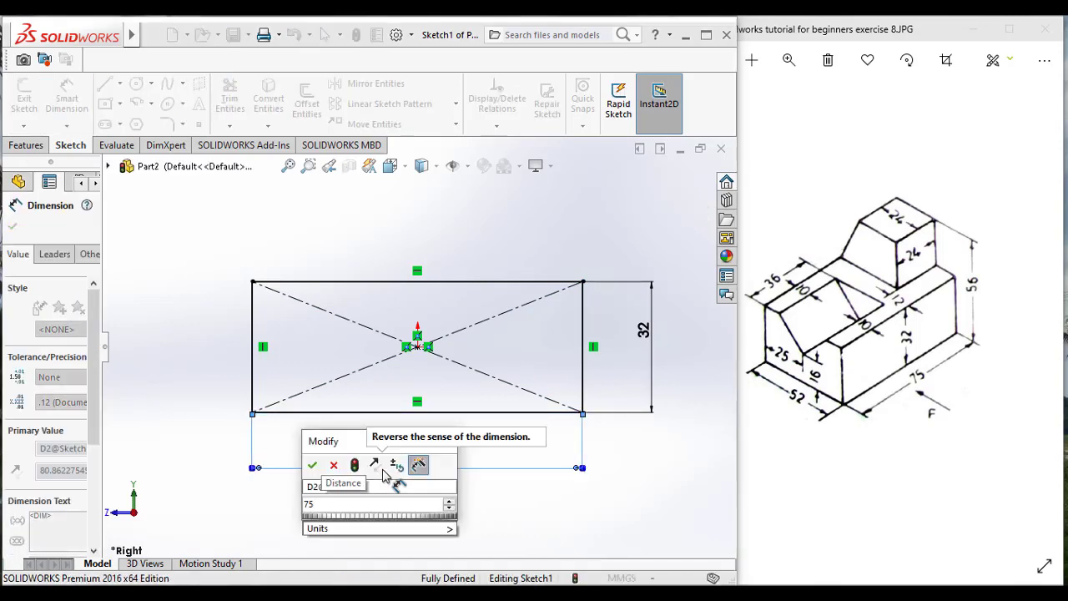
key("Return")
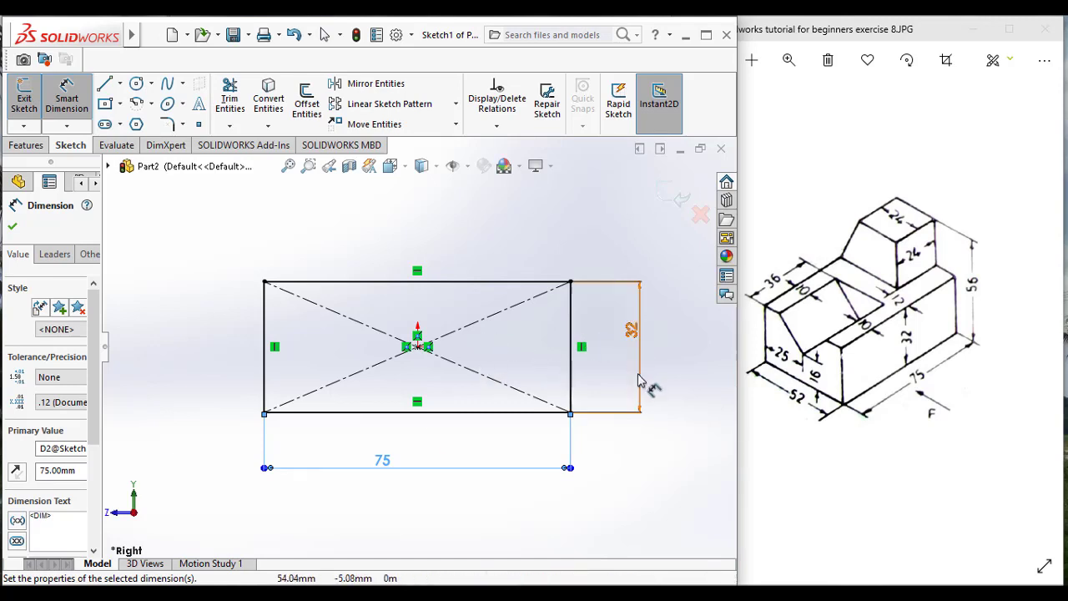
left_click(11, 227)
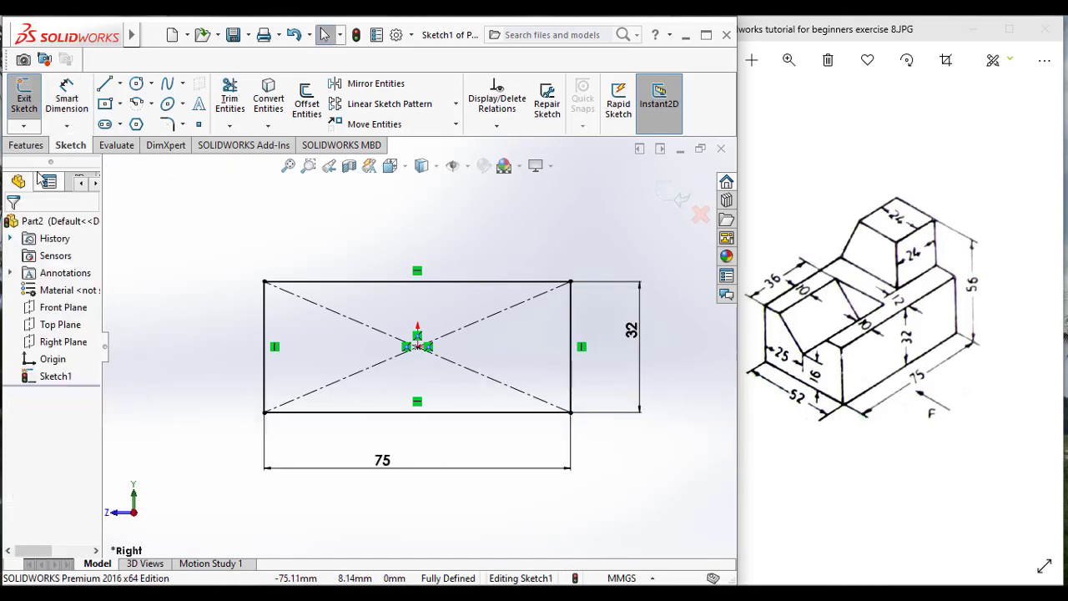
Extrude the rectangle as a blind boss 52 mm deep in the reversed direction.
left_click(26, 145)
left_click(37, 122)
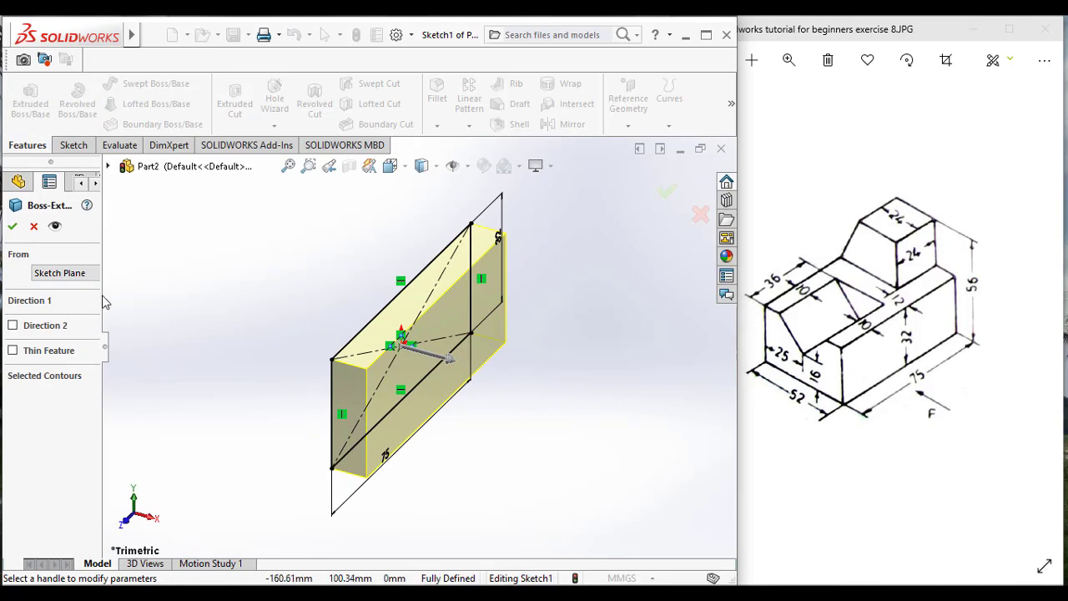
left_click_drag(101, 297, 142, 300)
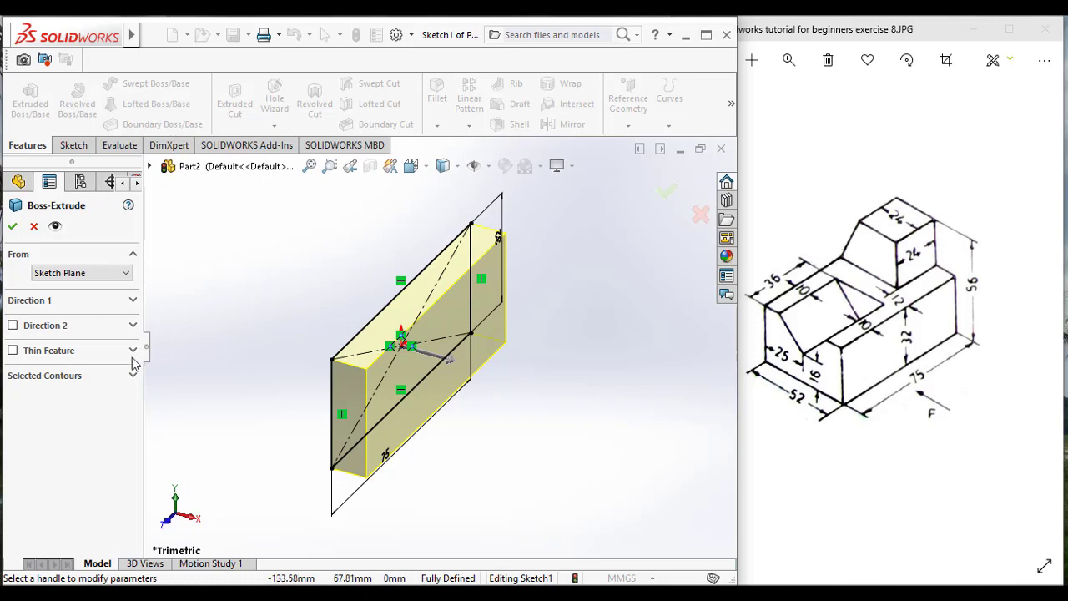
left_click(132, 301)
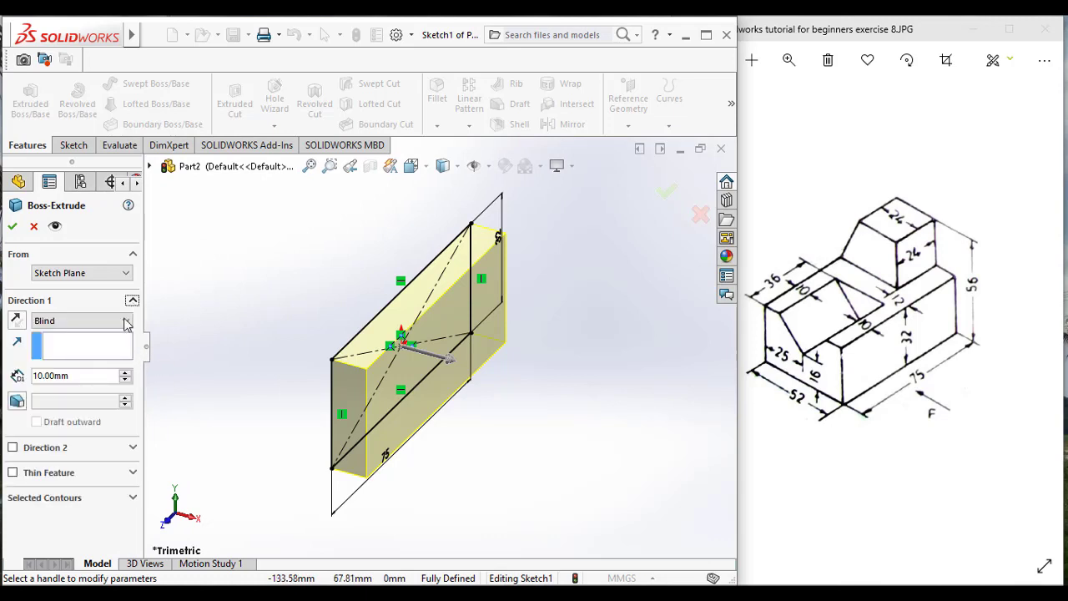
left_click(15, 323)
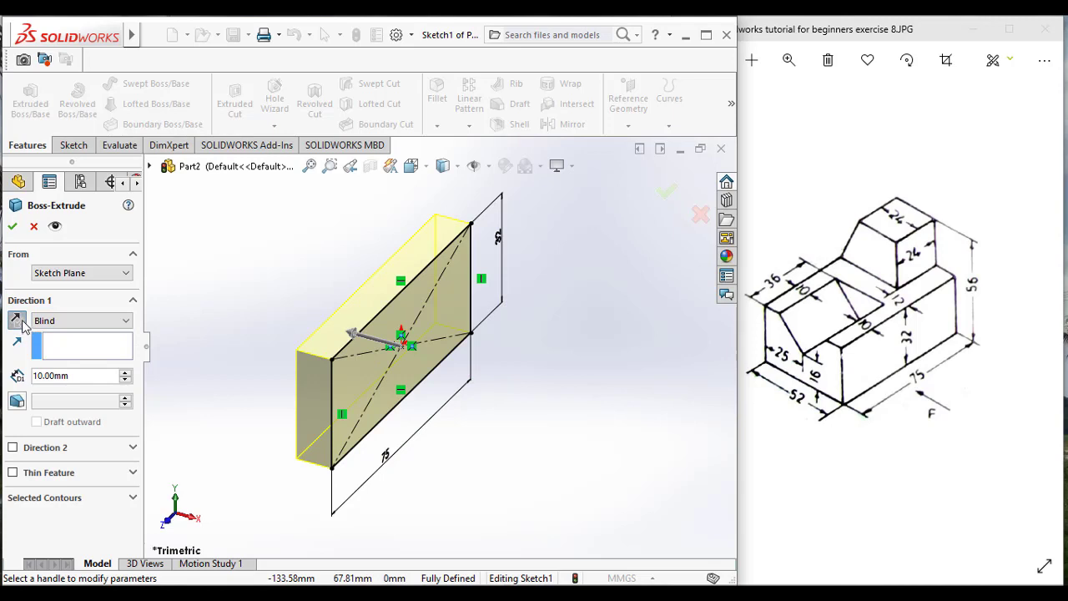
left_click_drag(69, 375, 16, 369)
type("52")
key("Return")
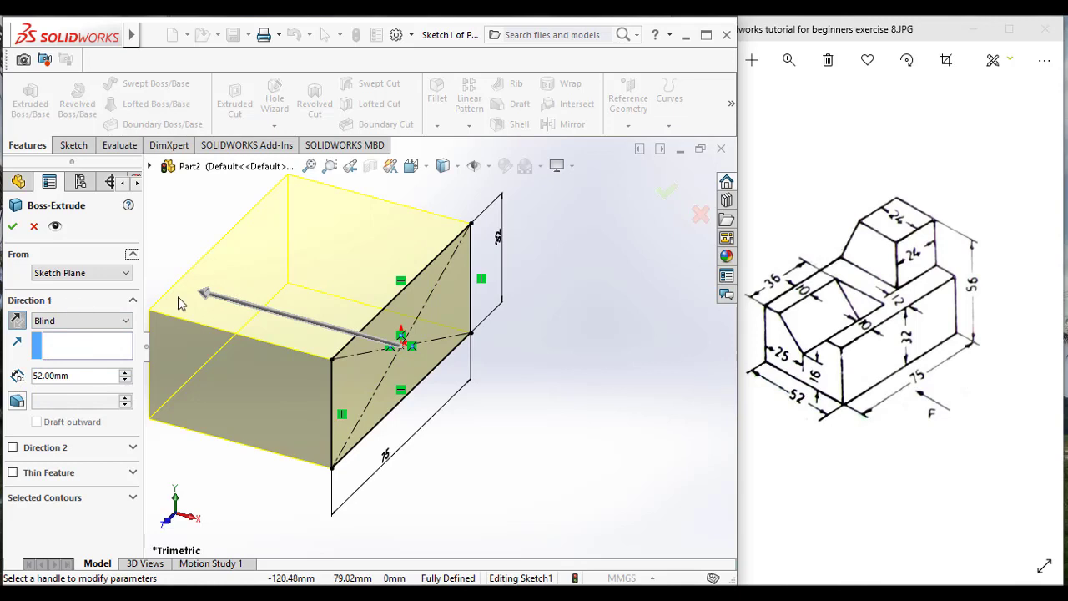
scroll(177, 296, "down", 2)
scroll(180, 292, "up", 2)
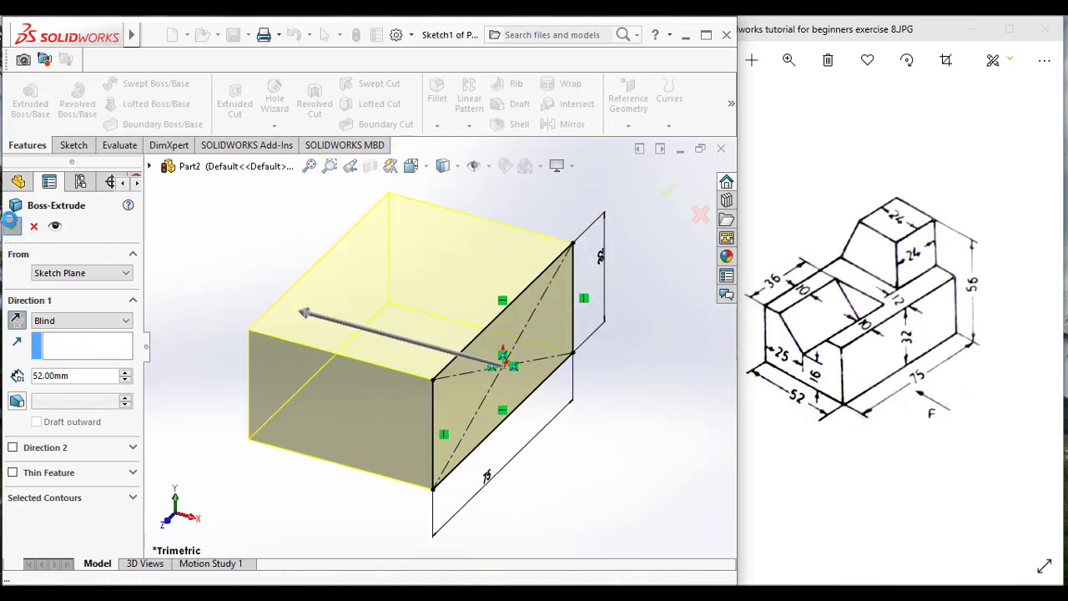
left_click(13, 226)
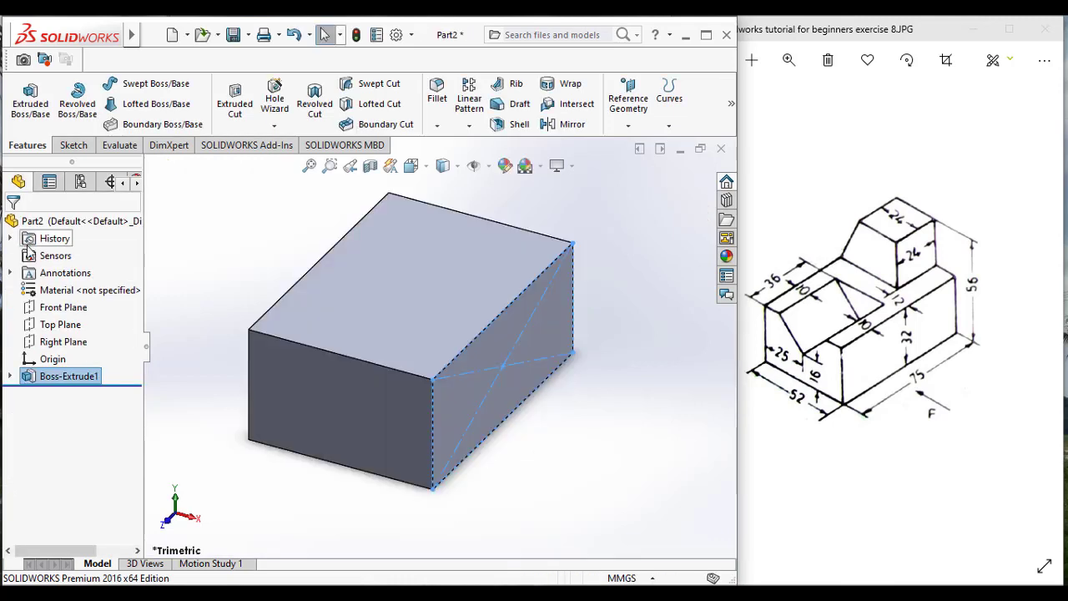
left_click(245, 492)
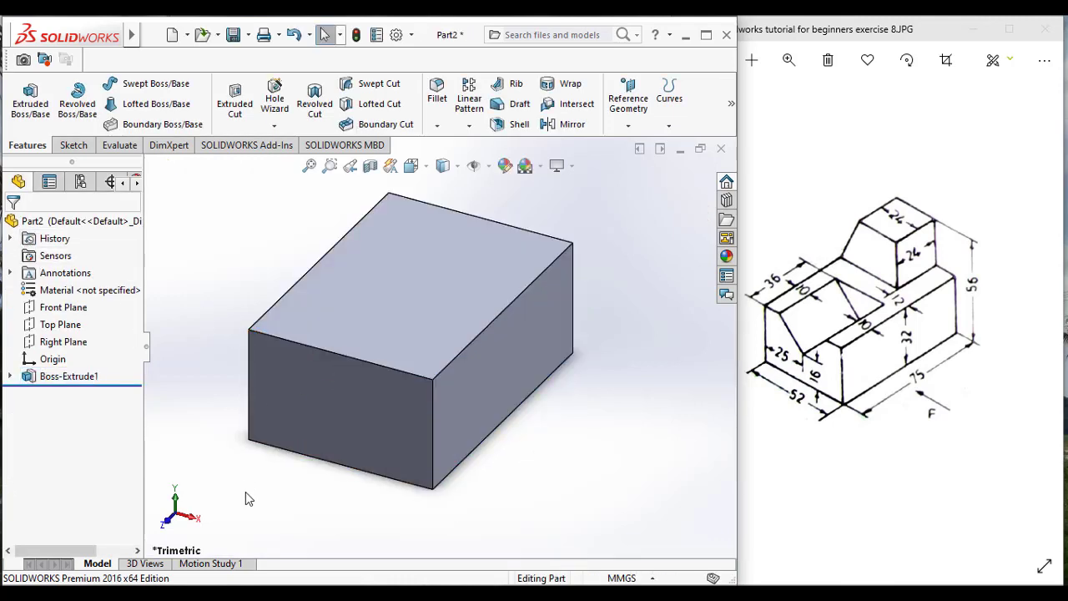
On the block's front end face, sketch a centerline about 10 mm long from the upper-left corner along the top edge.
right_click(350, 407)
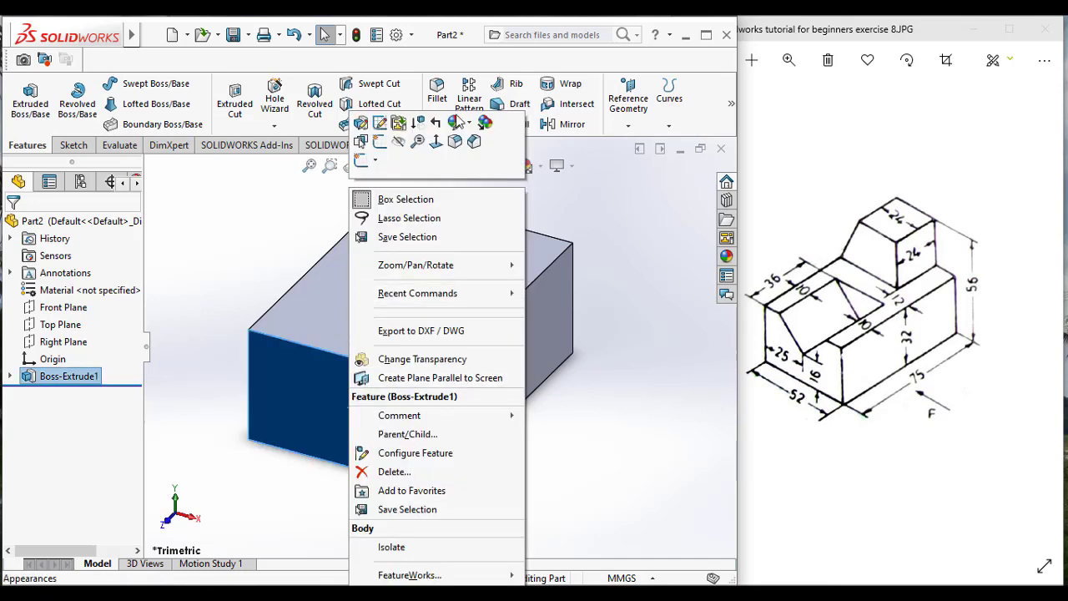
left_click(436, 144)
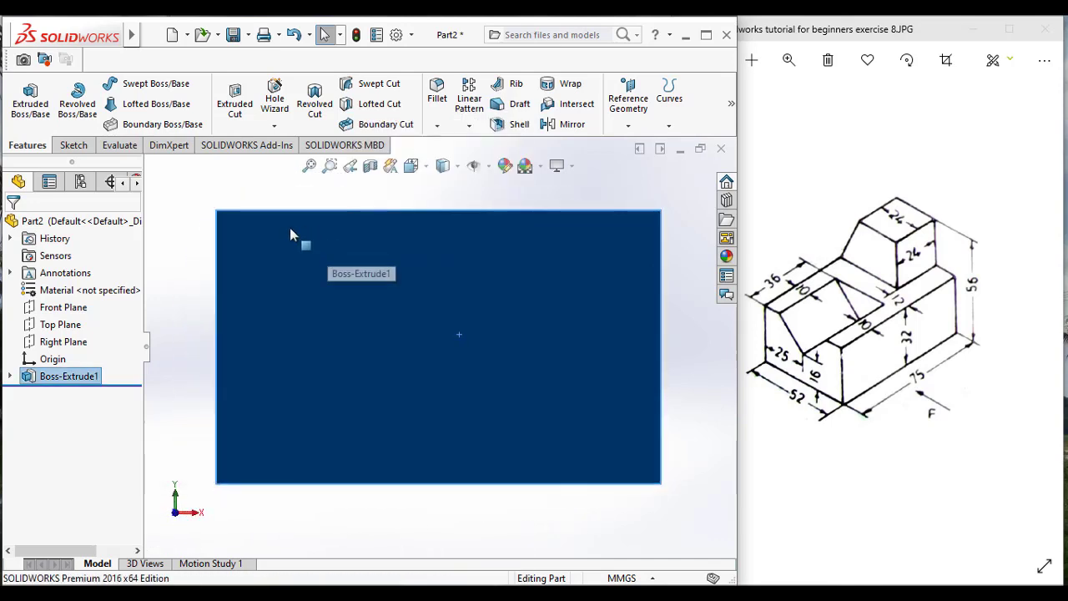
scroll(365, 262, "up", 2)
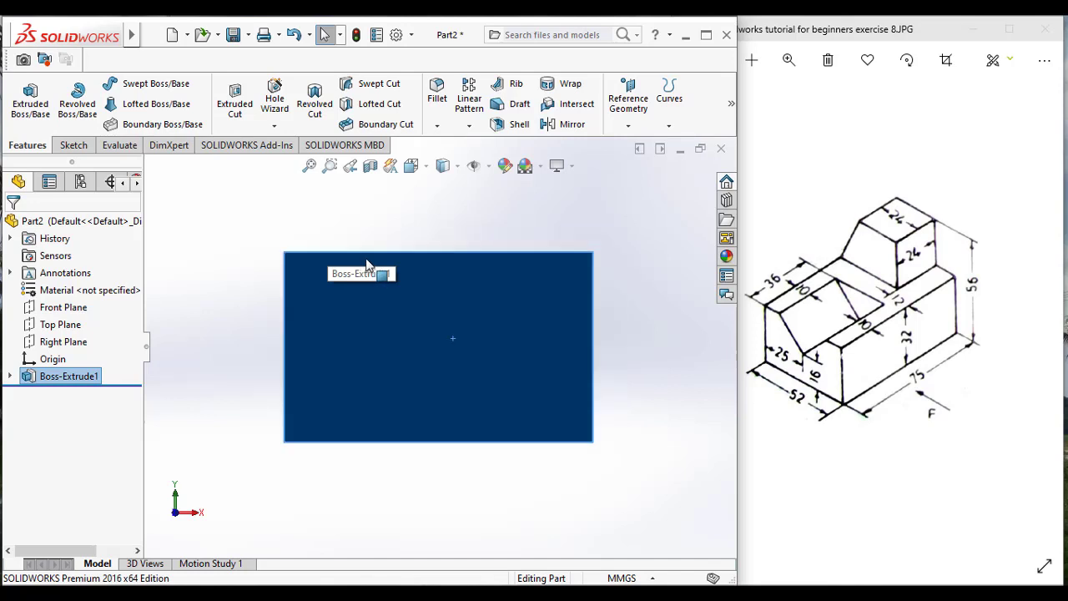
left_click(74, 144)
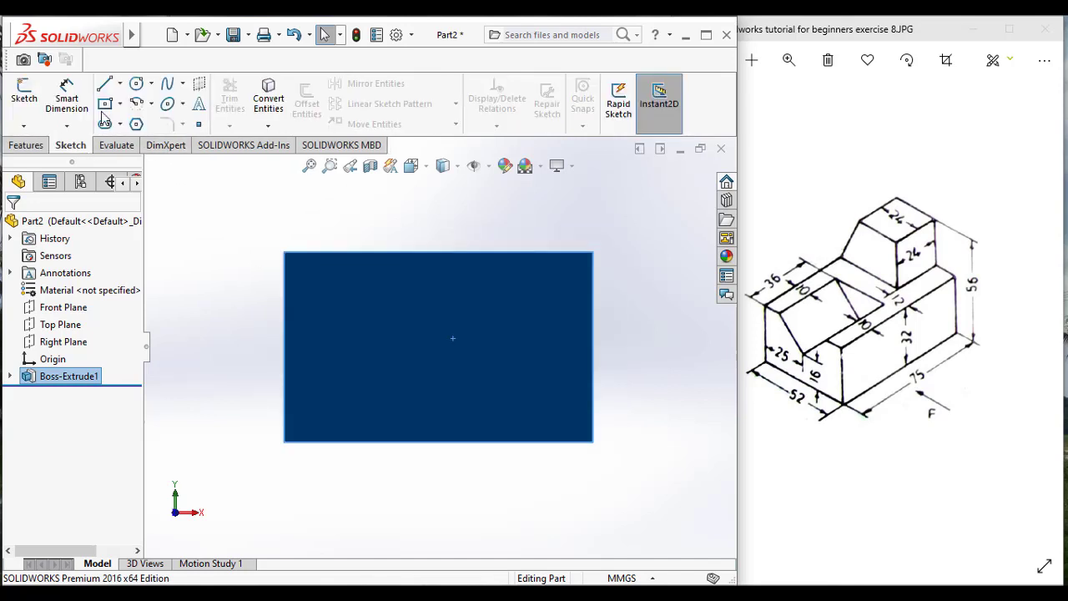
left_click(104, 89)
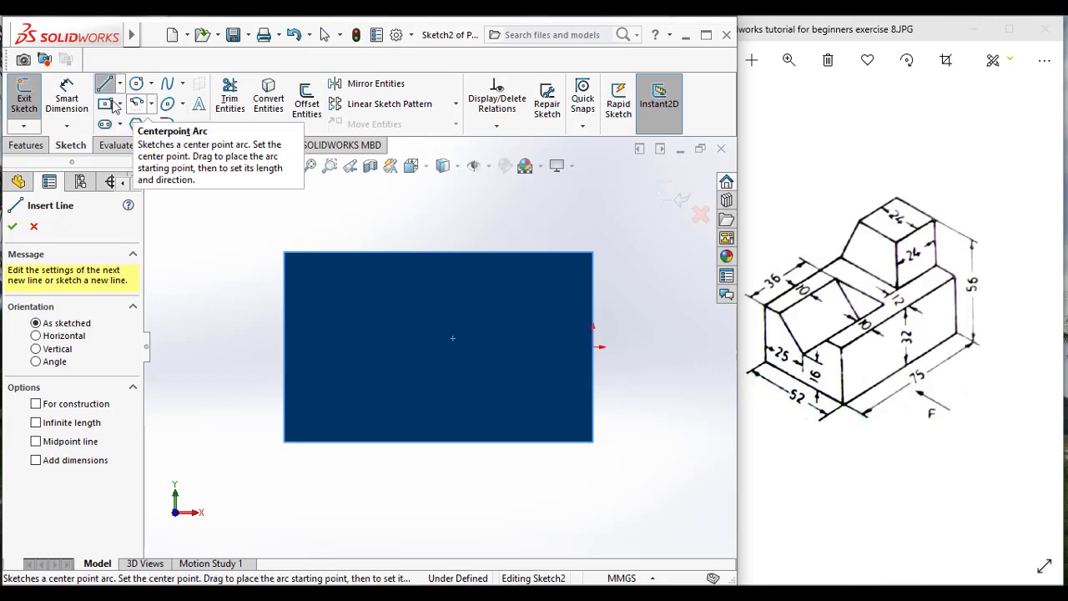
left_click(119, 84)
left_click(124, 123)
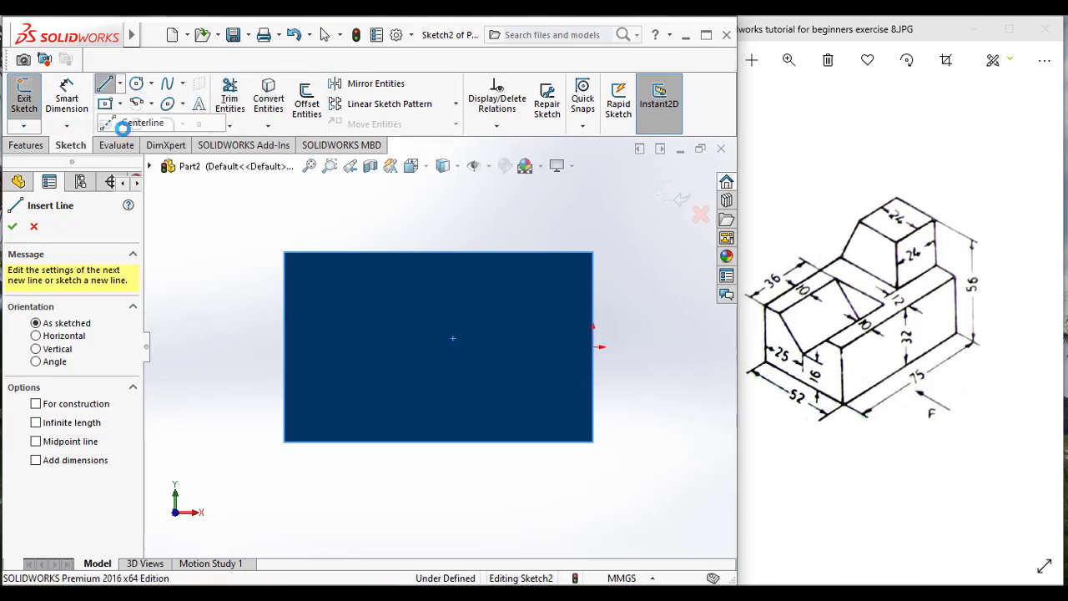
left_click(285, 252)
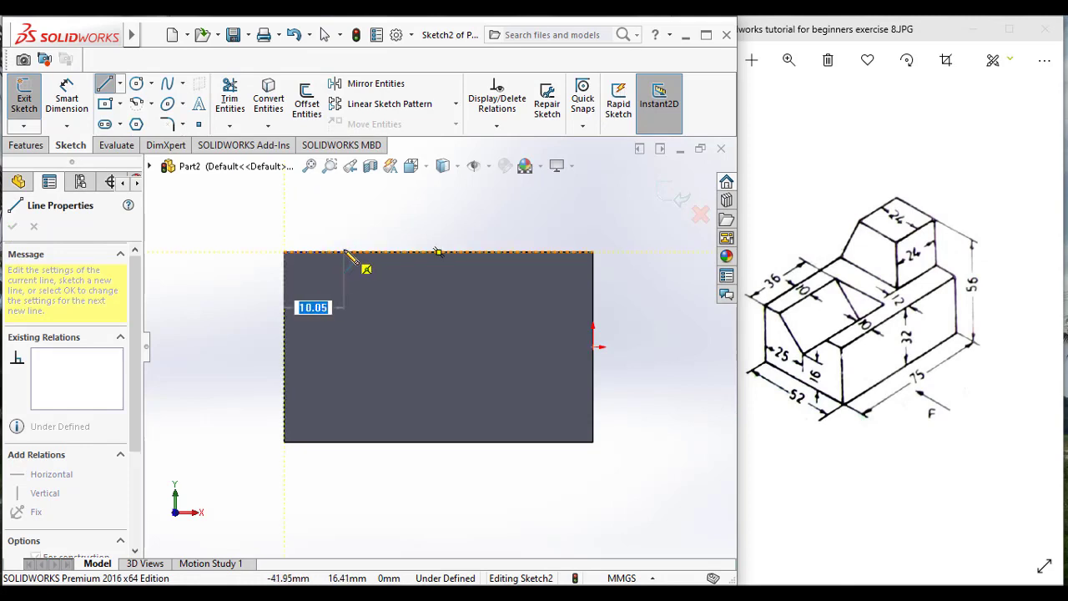
left_click(344, 252)
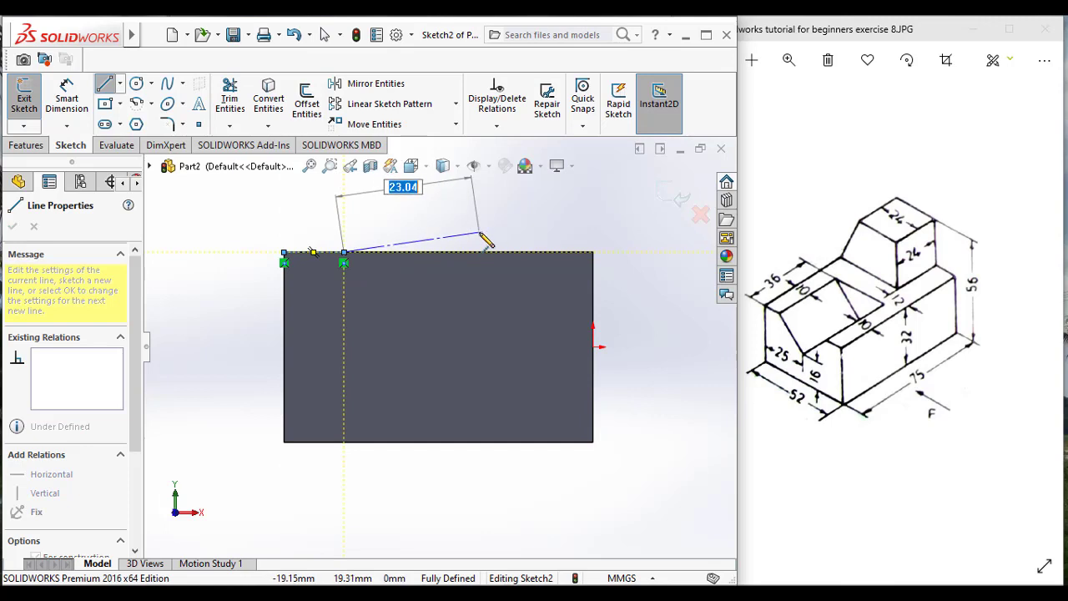
key("Escape")
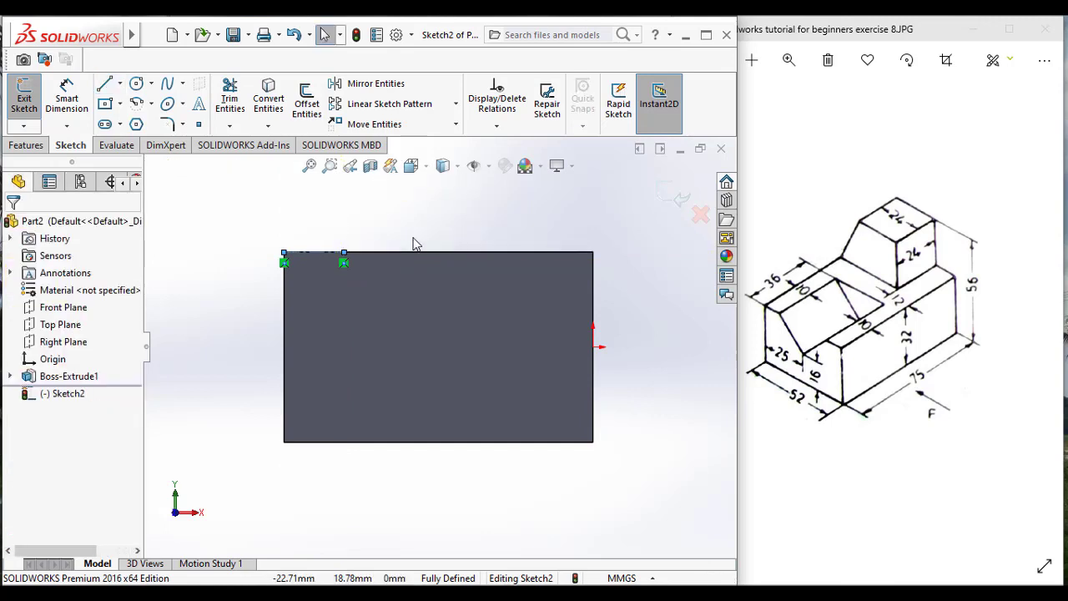
Add a second centerline about 11 mm long from the face's upper-right corner along the top edge.
left_click(119, 83)
left_click(134, 122)
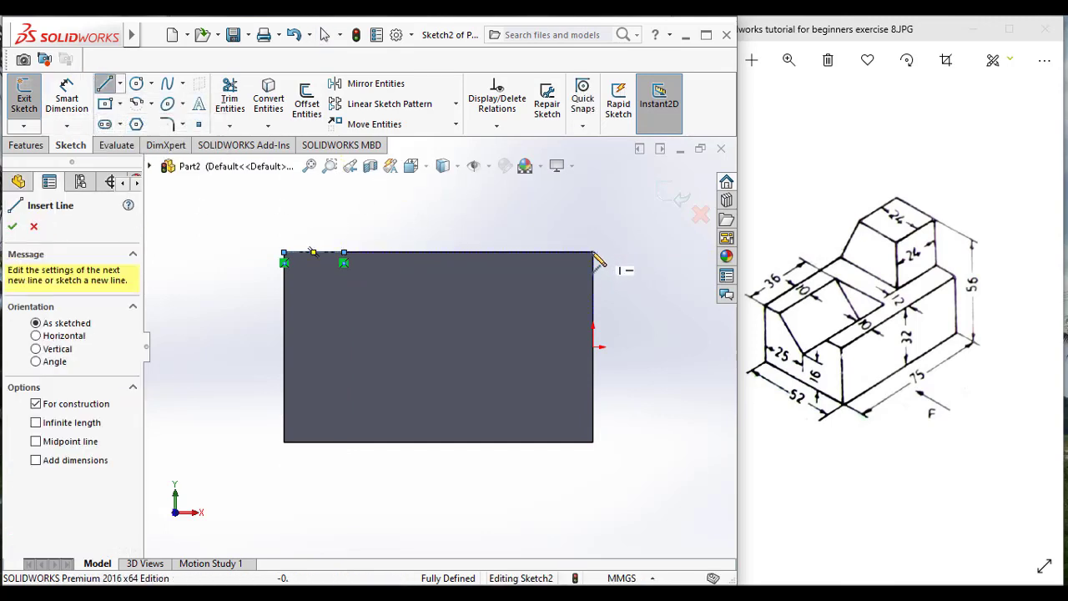
left_click(592, 252)
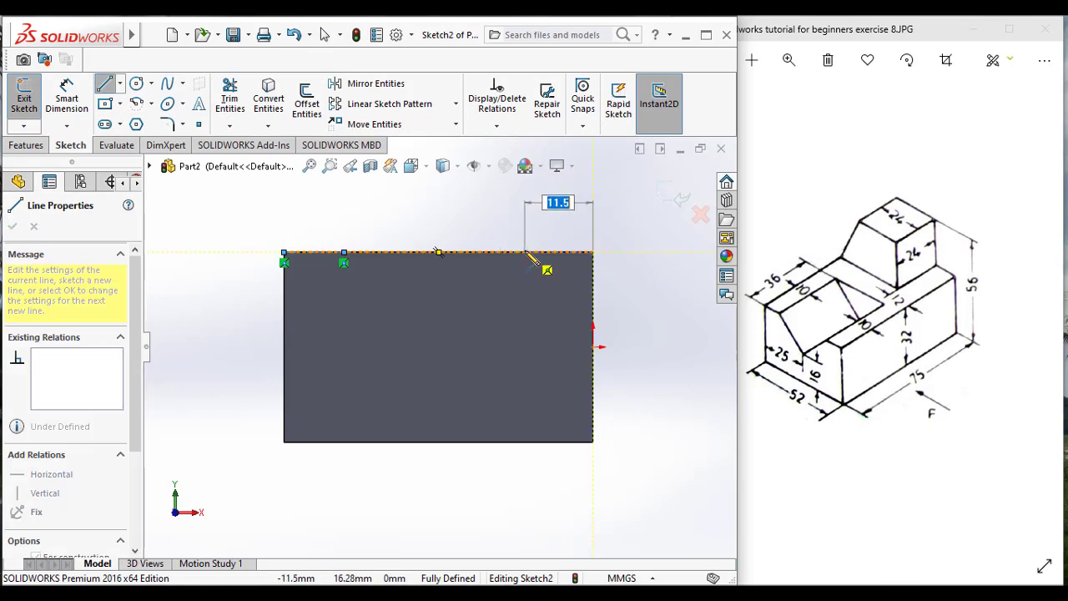
left_click(527, 252)
key("Escape")
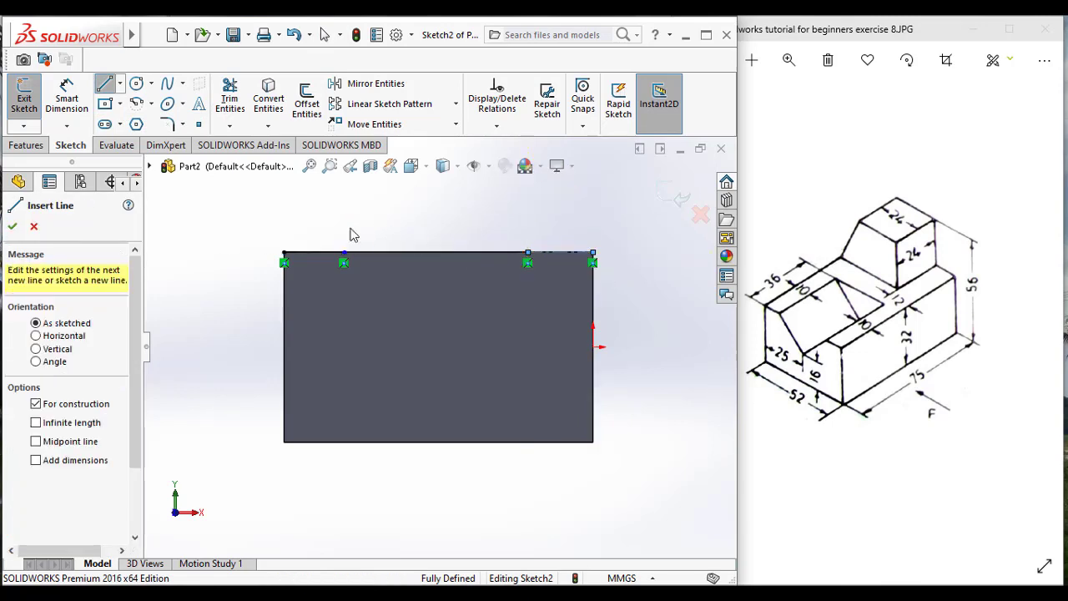
key("Escape")
Dimension both centerlines along the front face's top edge to 10 mm each.
left_click(67, 99)
left_click(559, 252)
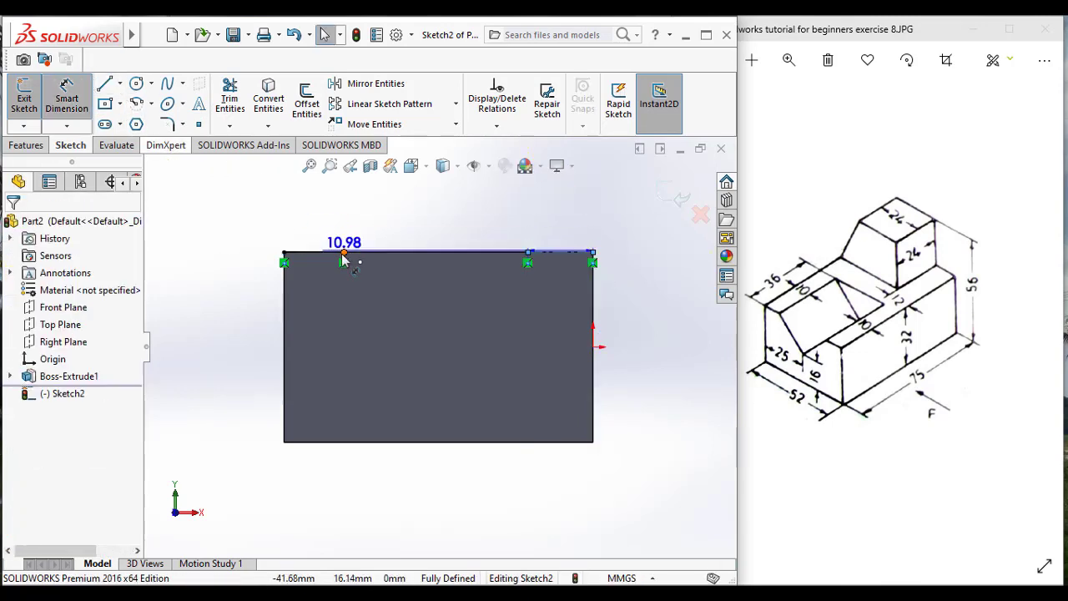
left_click(604, 219)
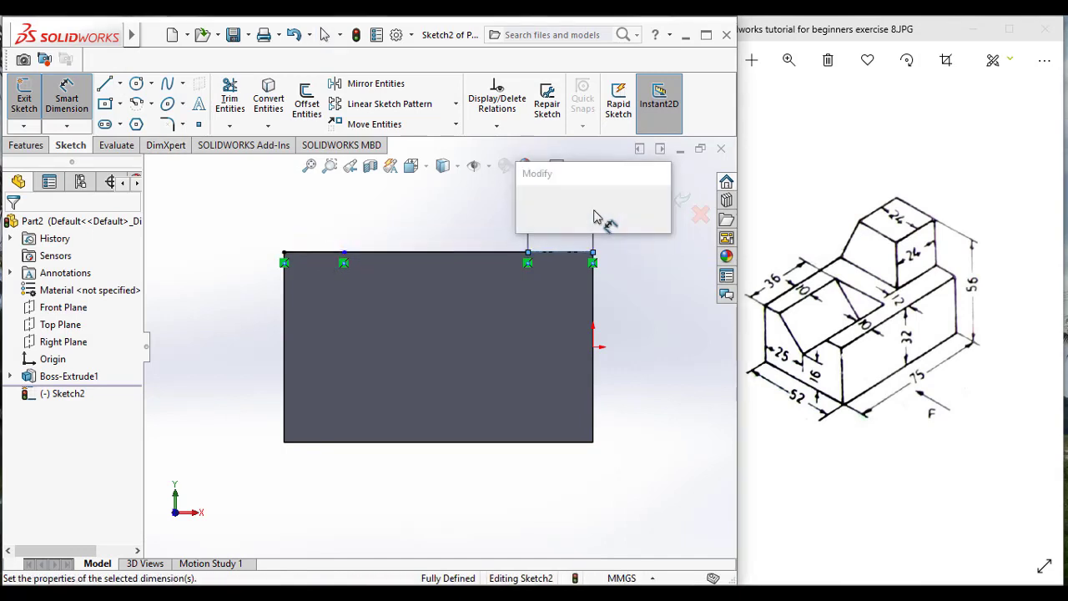
type("10")
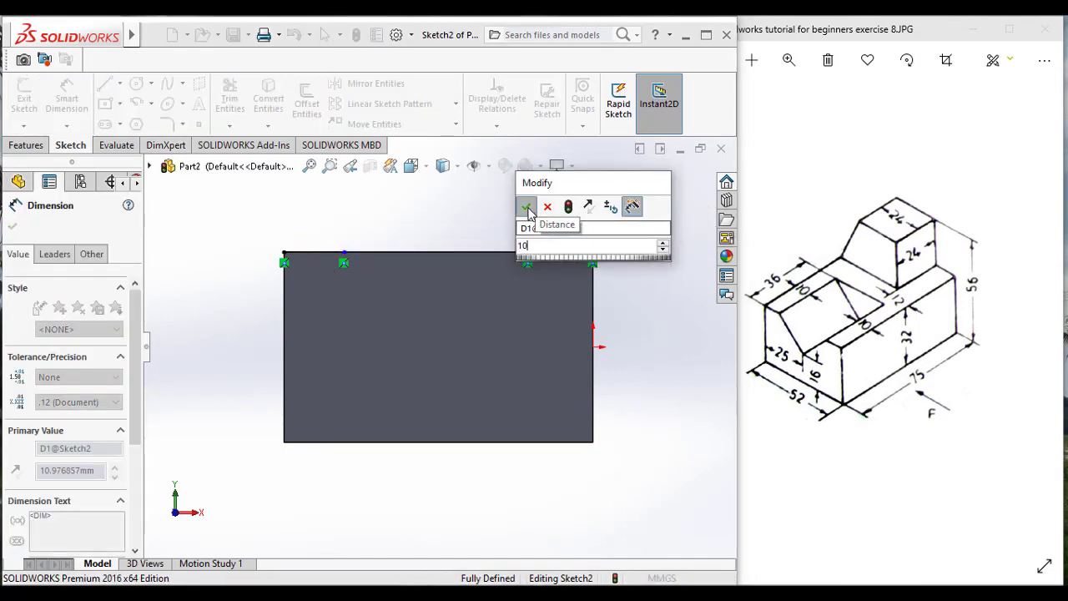
left_click(526, 207)
left_click(309, 251)
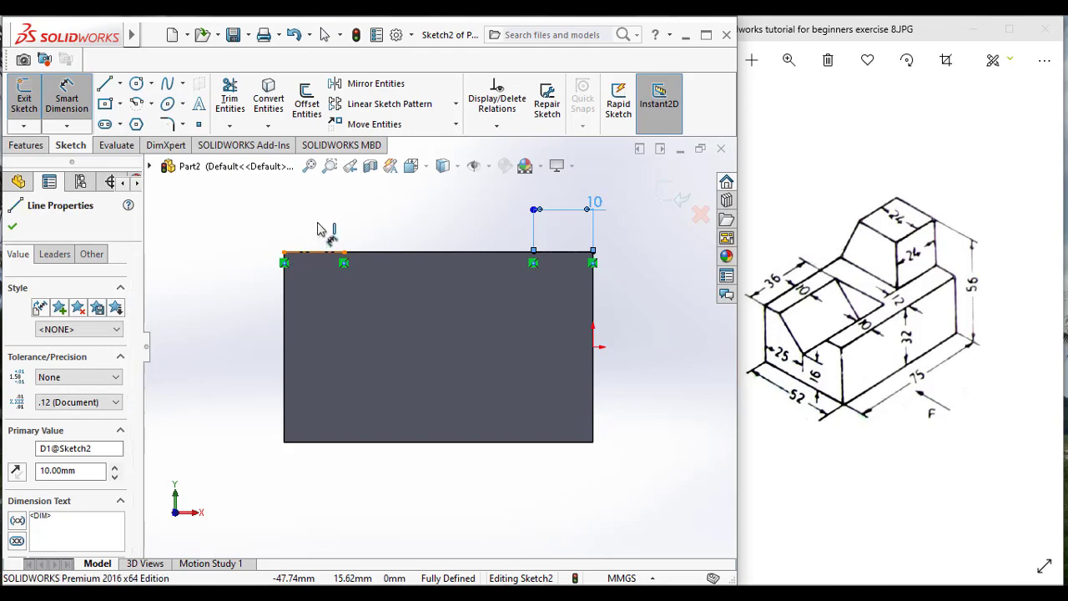
left_click(317, 229)
type("10")
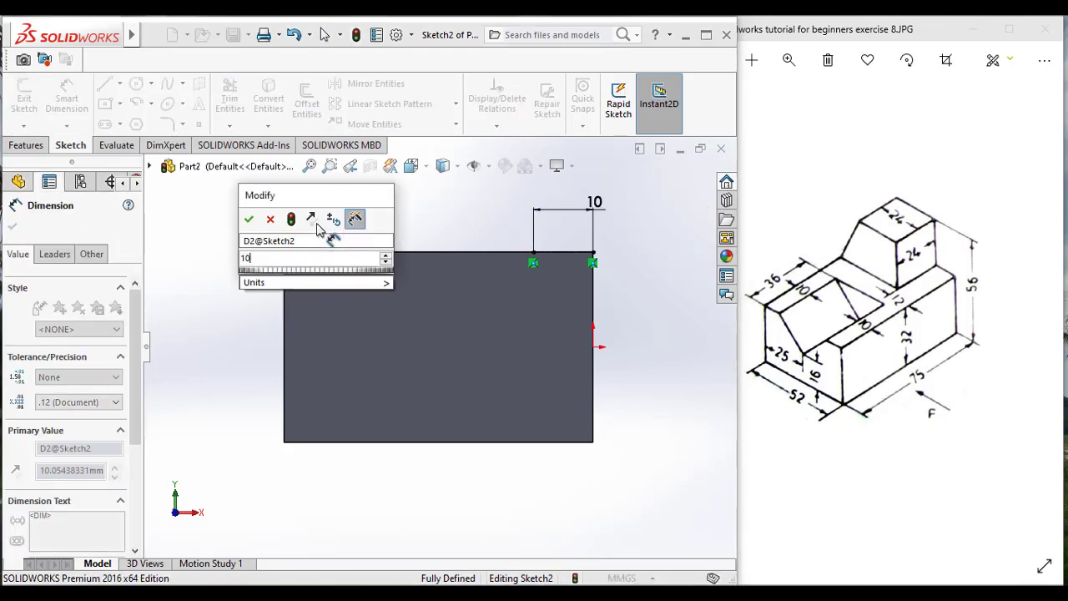
left_click(249, 218)
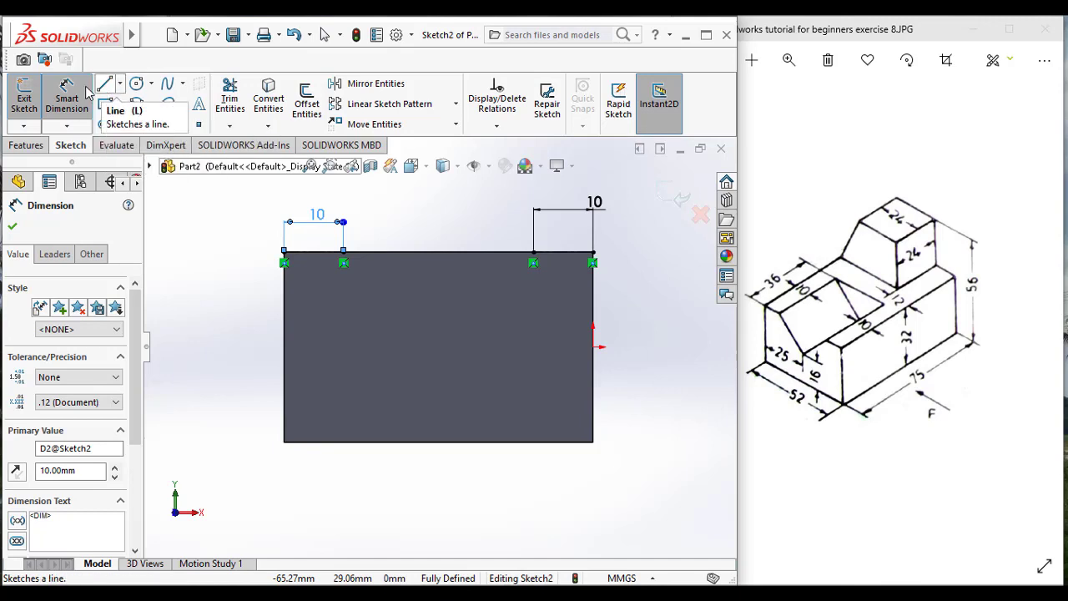
left_click(120, 83)
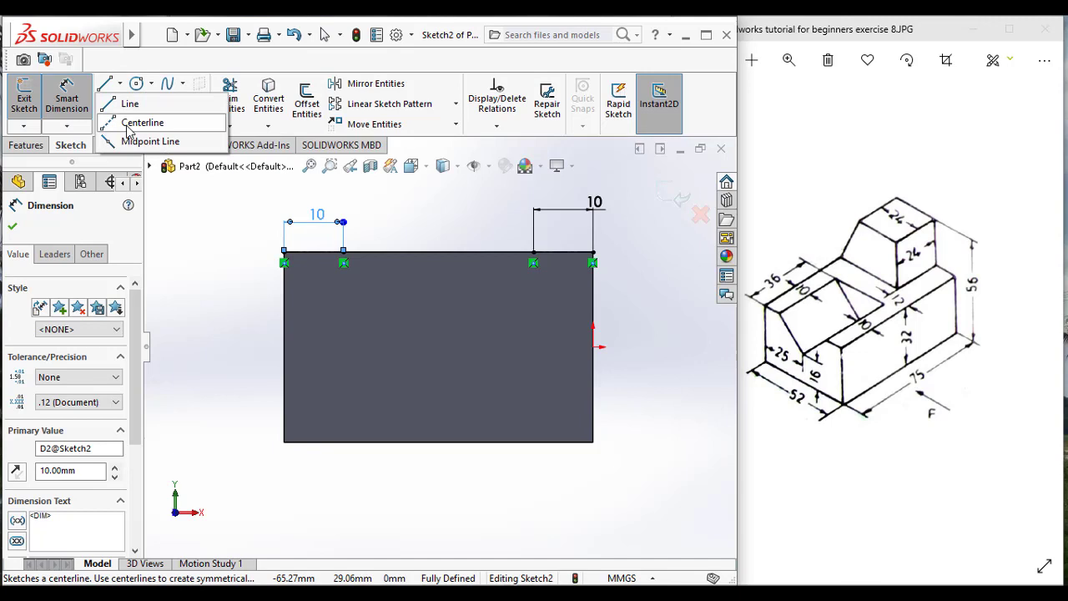
left_click(129, 124)
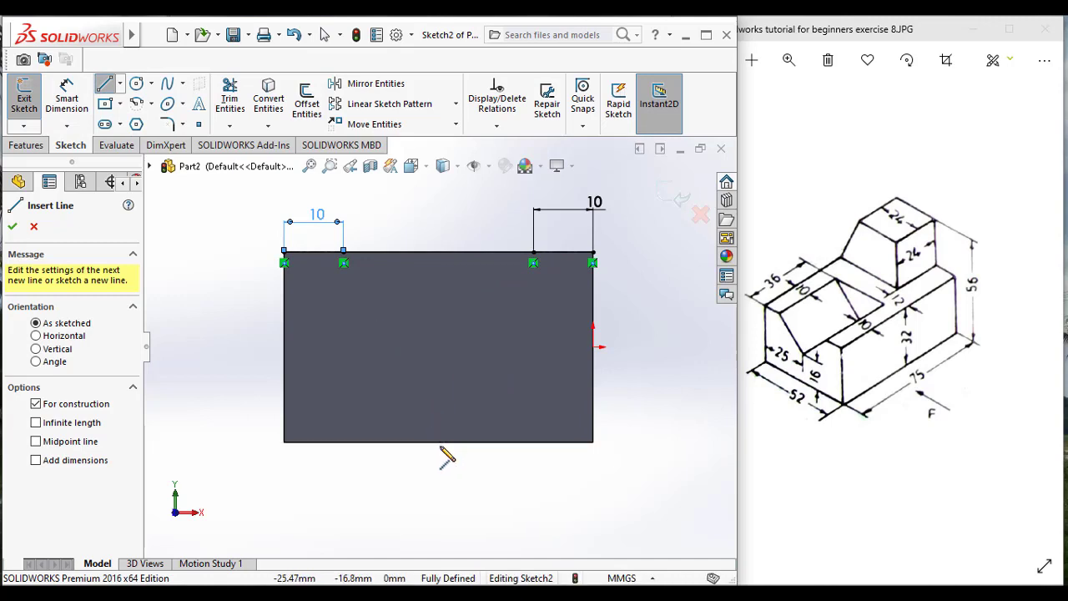
left_click(439, 442)
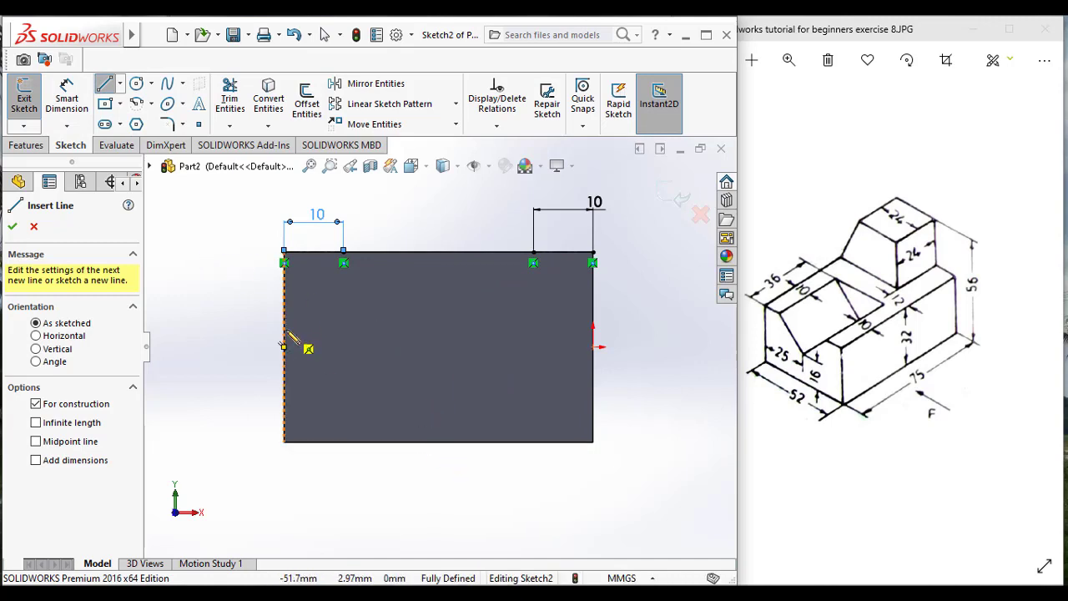
left_click(283, 251)
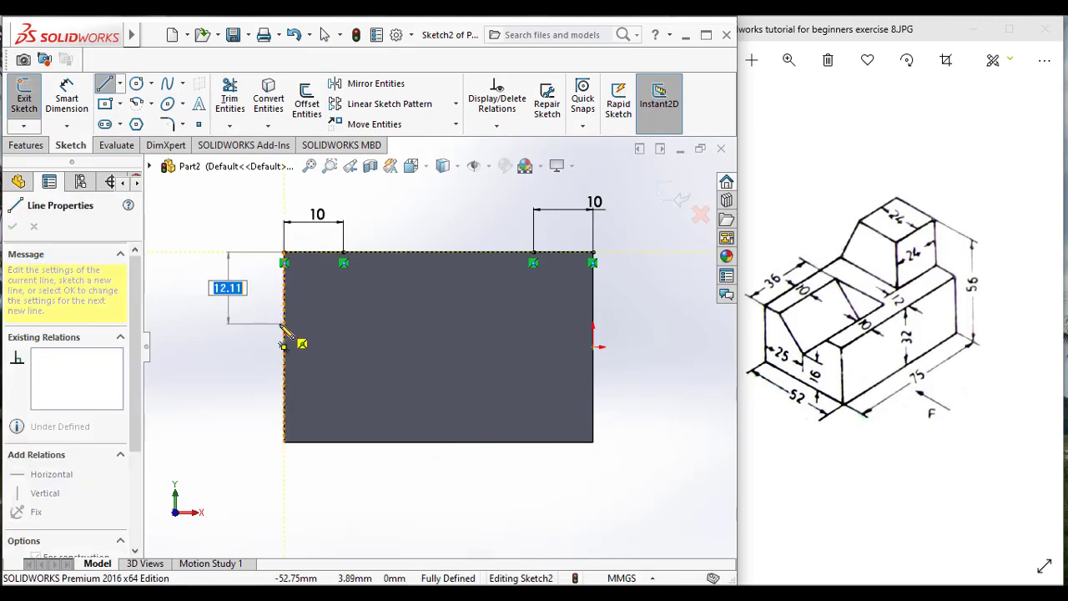
key("Escape")
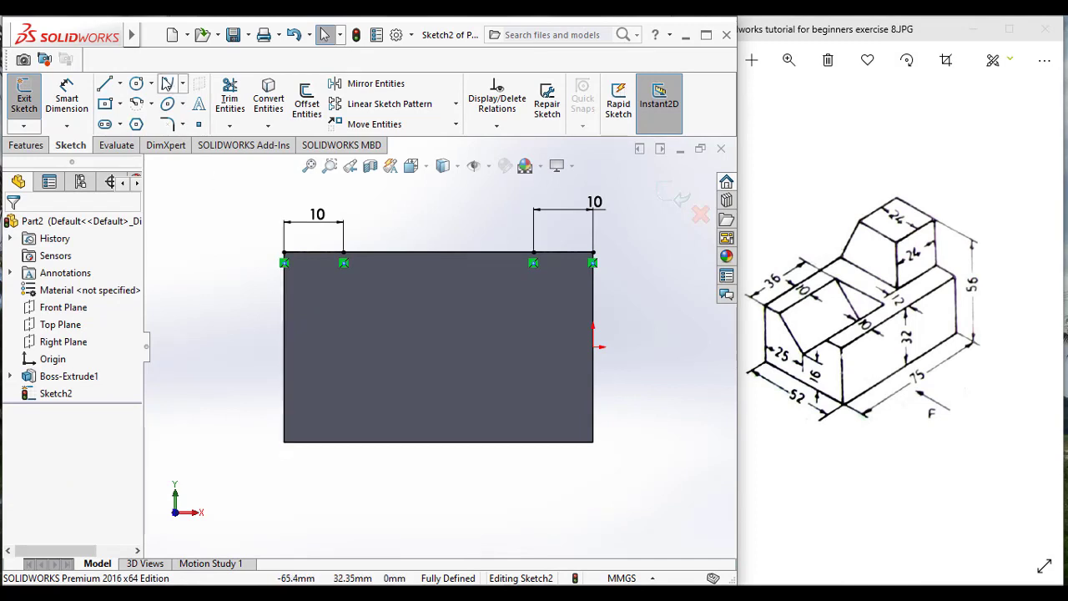
Sketch a vertical centerline from the front face's lower-left corner up to the midpoint of its left edge.
left_click(120, 84)
left_click(134, 122)
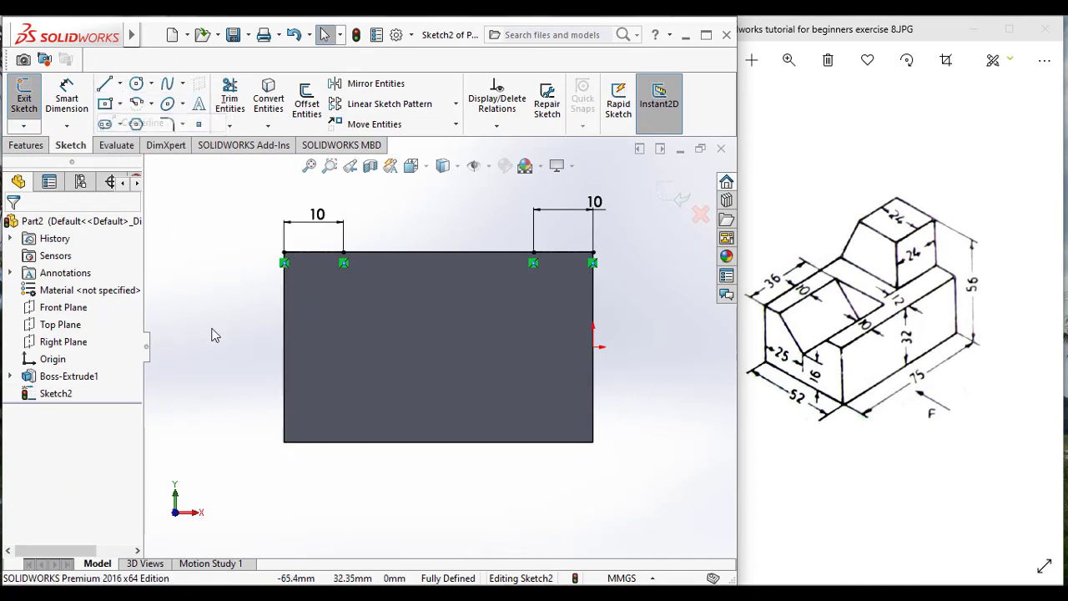
left_click(284, 442)
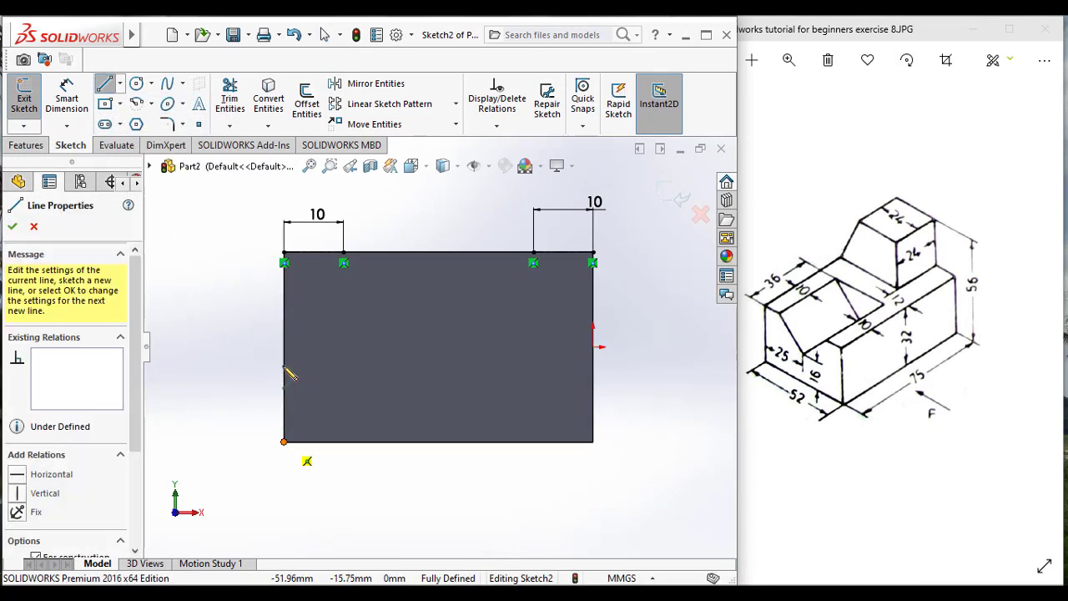
left_click(284, 346)
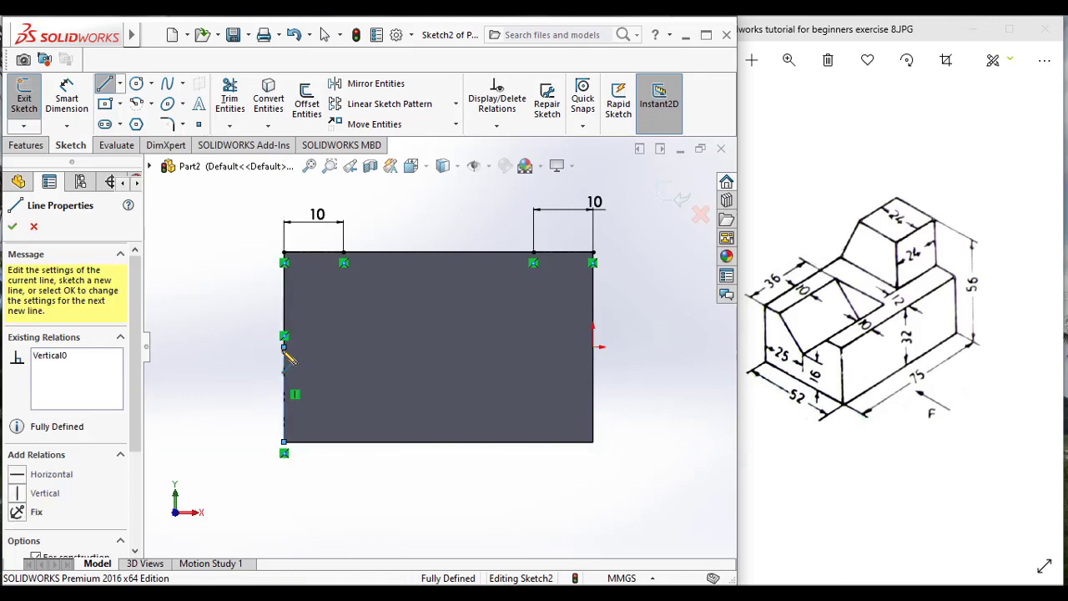
key("Escape")
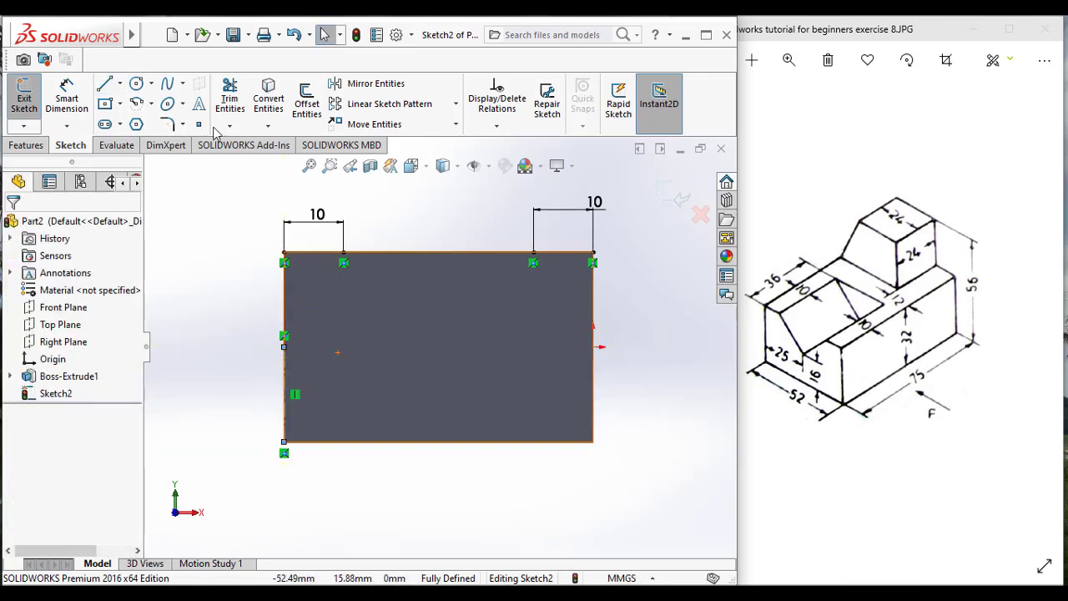
Sketch a horizontal centerline about 24 mm long from the left edge's midpoint into the front face.
left_click(119, 83)
left_click(150, 119)
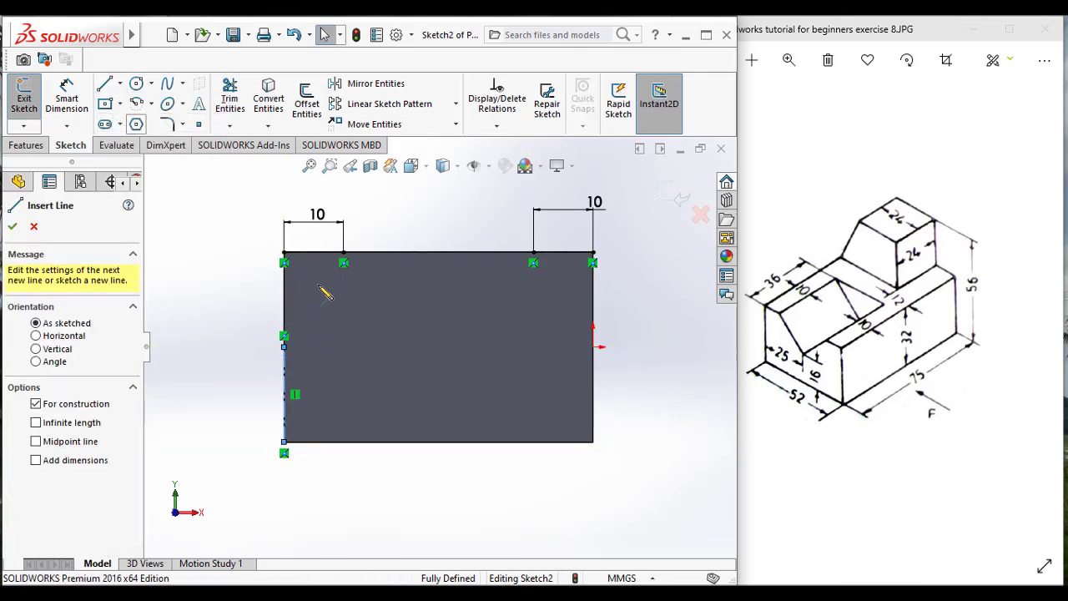
left_click(296, 349)
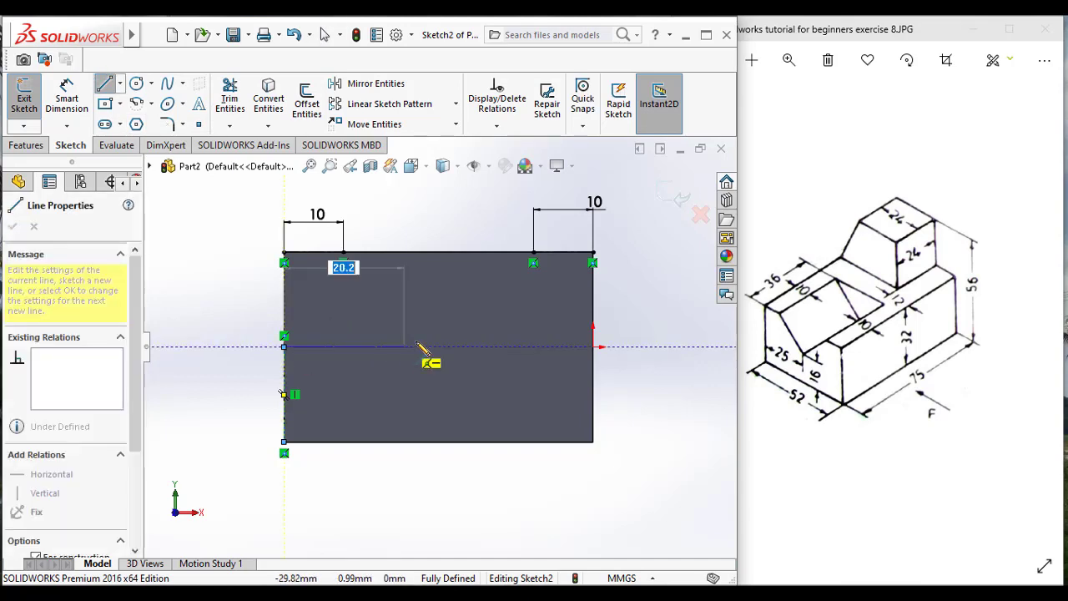
left_click(429, 346)
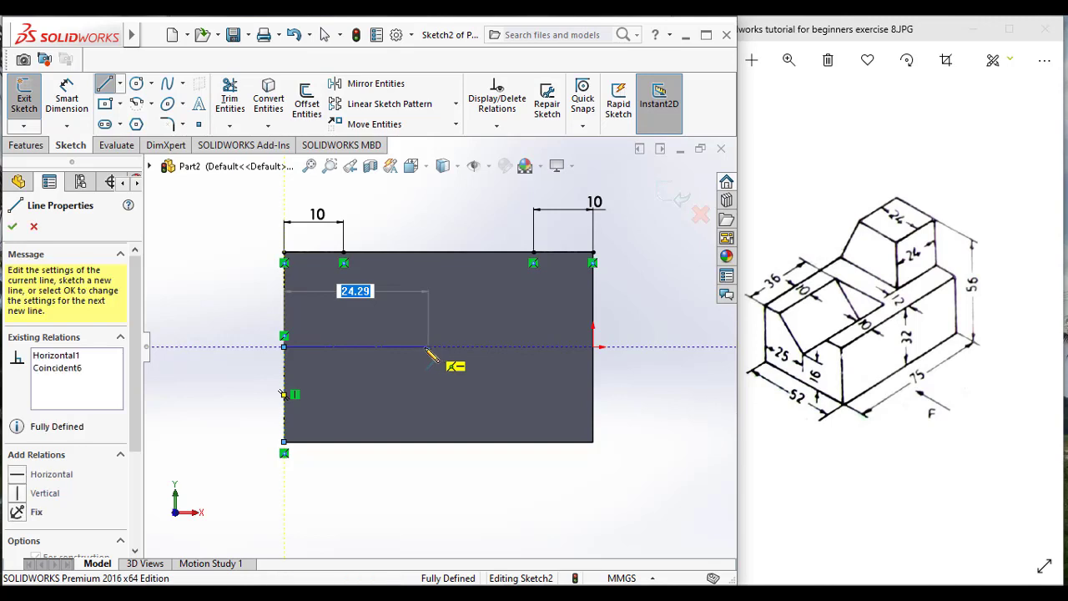
key("Escape")
Dimension the horizontal centerline to 25 mm.
left_click(67, 98)
left_click(372, 347)
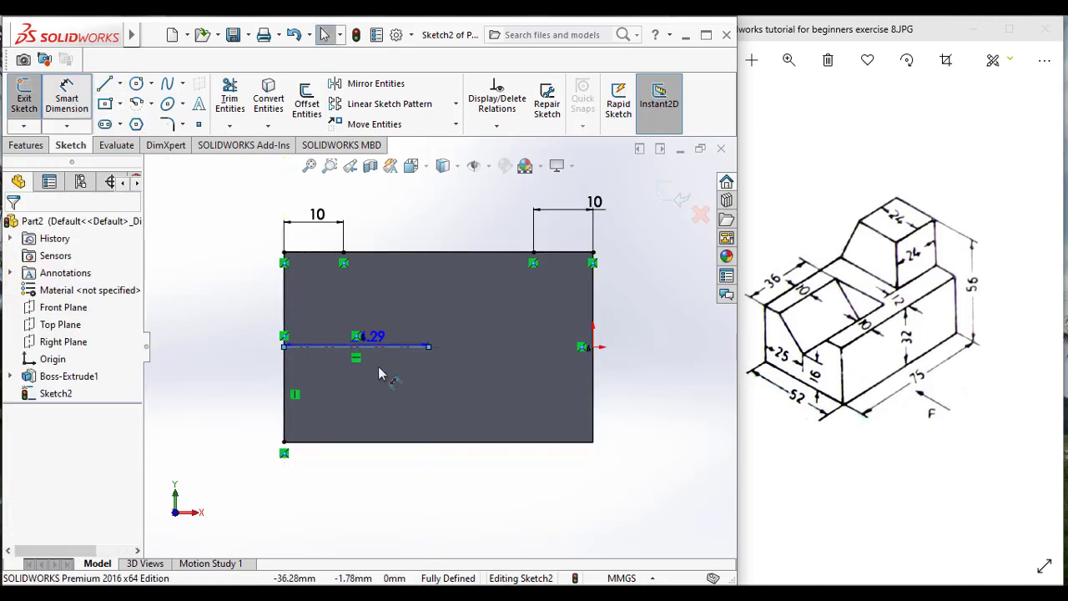
left_click(364, 409)
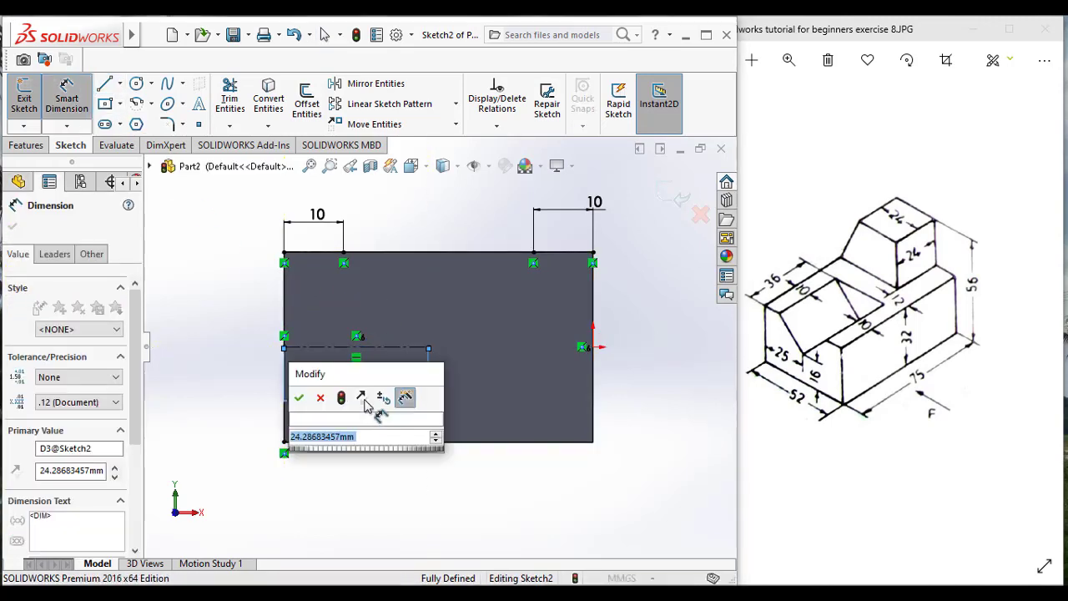
type("25")
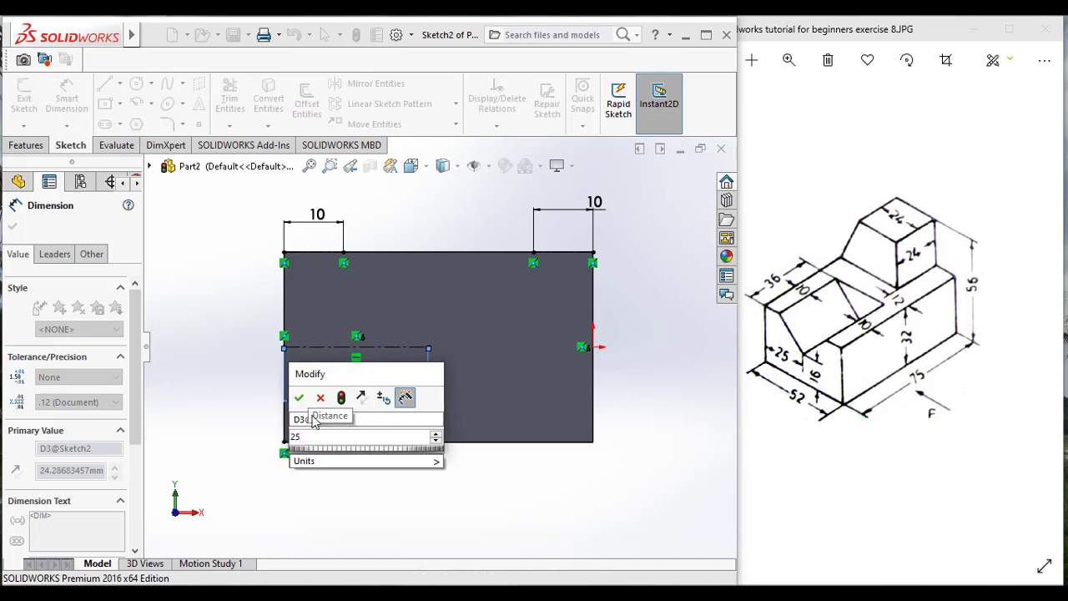
left_click(299, 397)
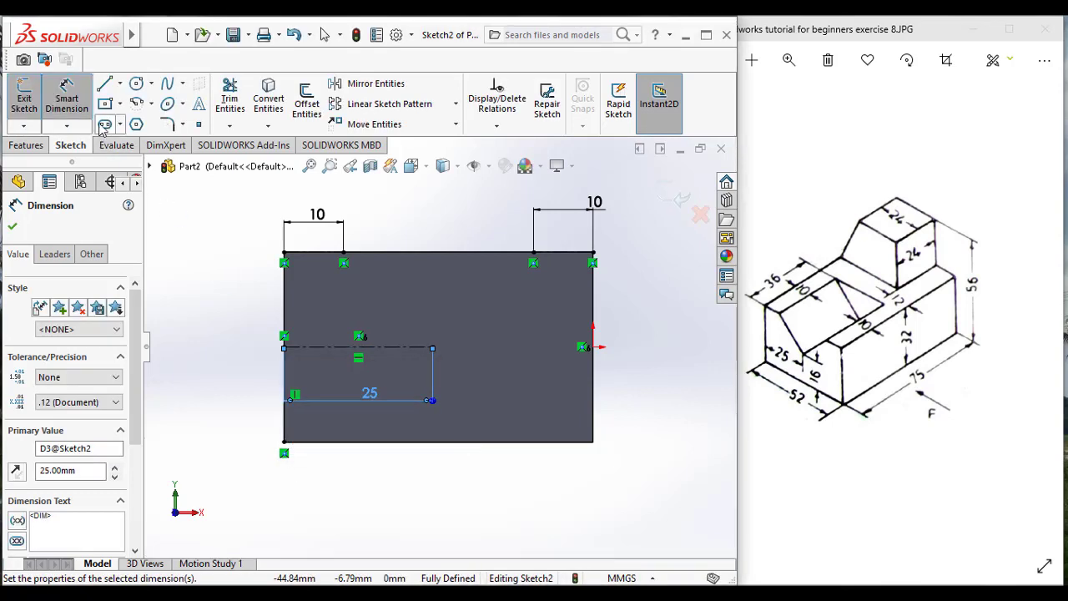
Draw a closed V-shaped profile joining the top centerlines' inner ends and the horizontal centerline's free end, and exit the sketch.
key("l")
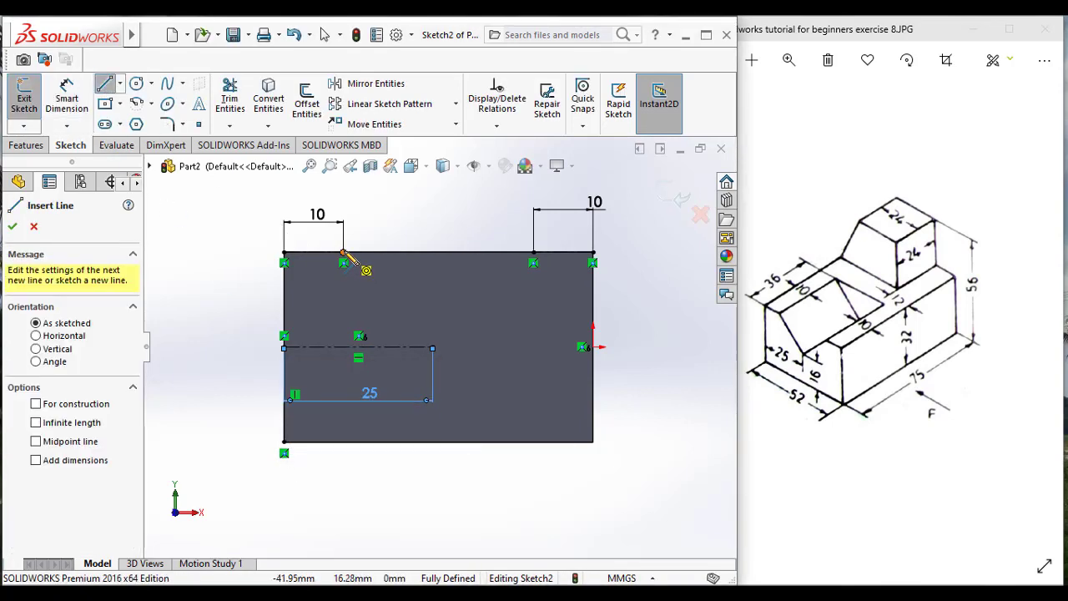
left_click(343, 252)
left_click(432, 346)
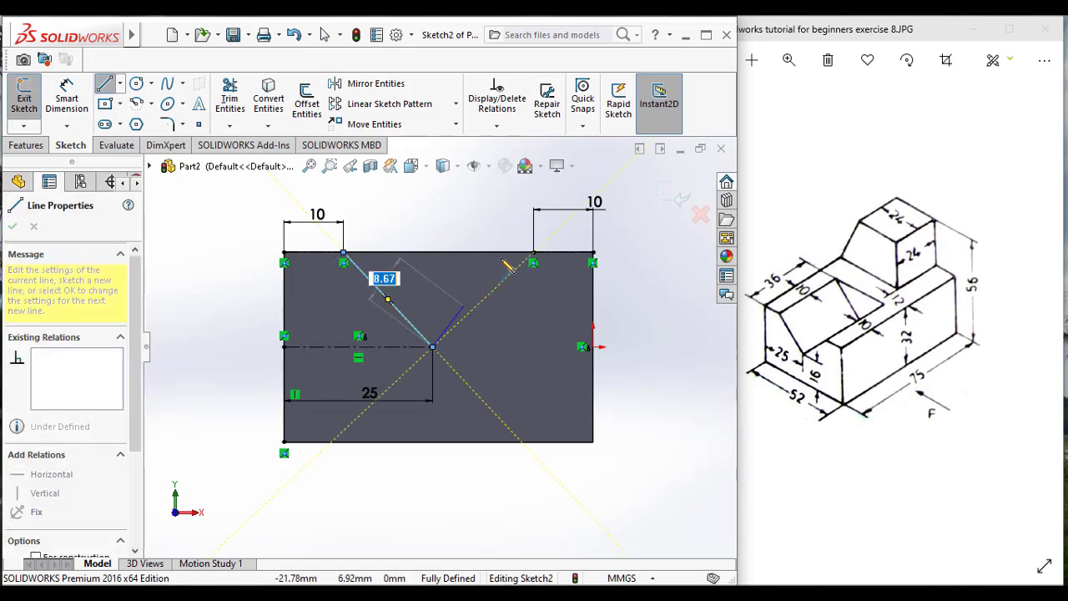
left_click(533, 251)
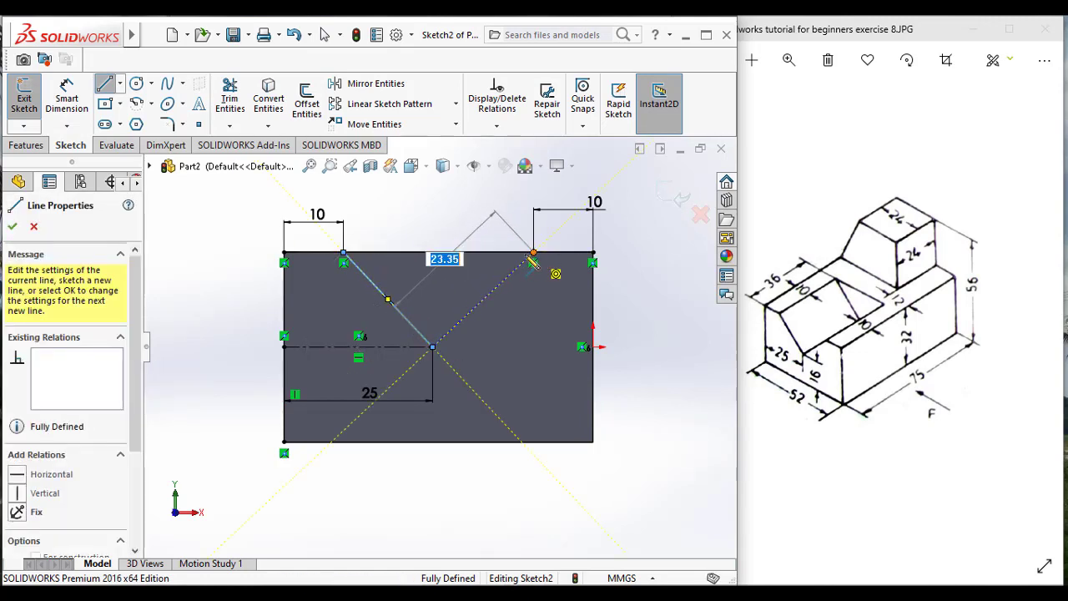
left_click(343, 252)
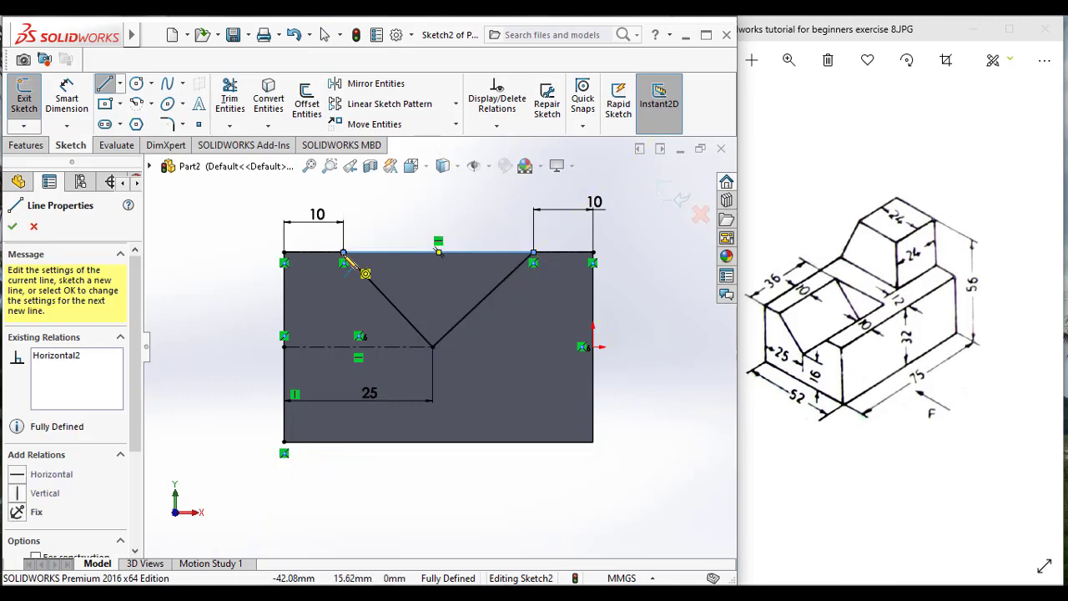
key("Escape")
key("Escape")
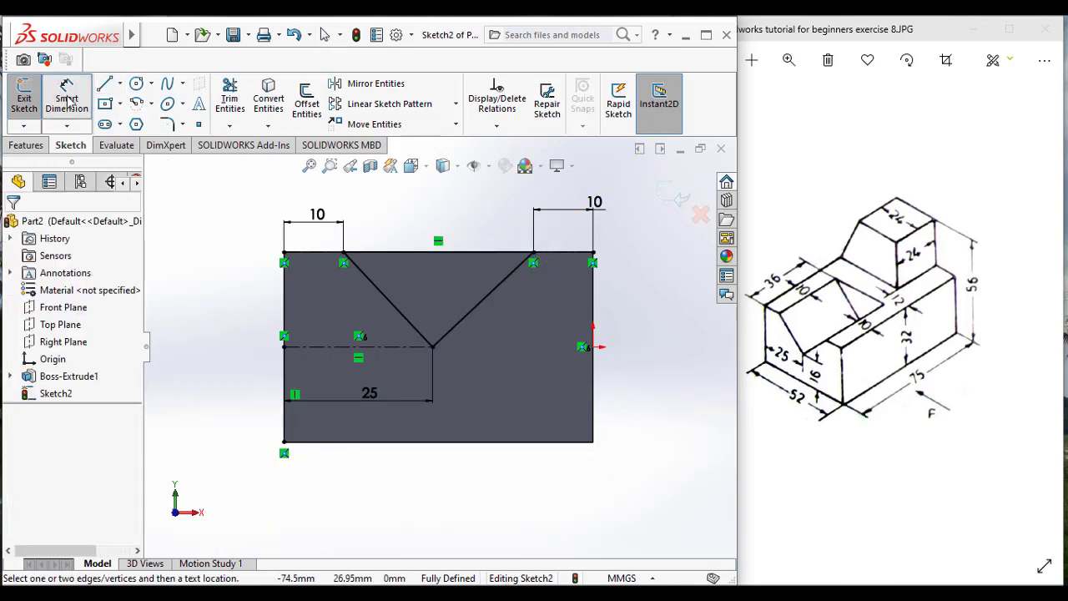
left_click(67, 98)
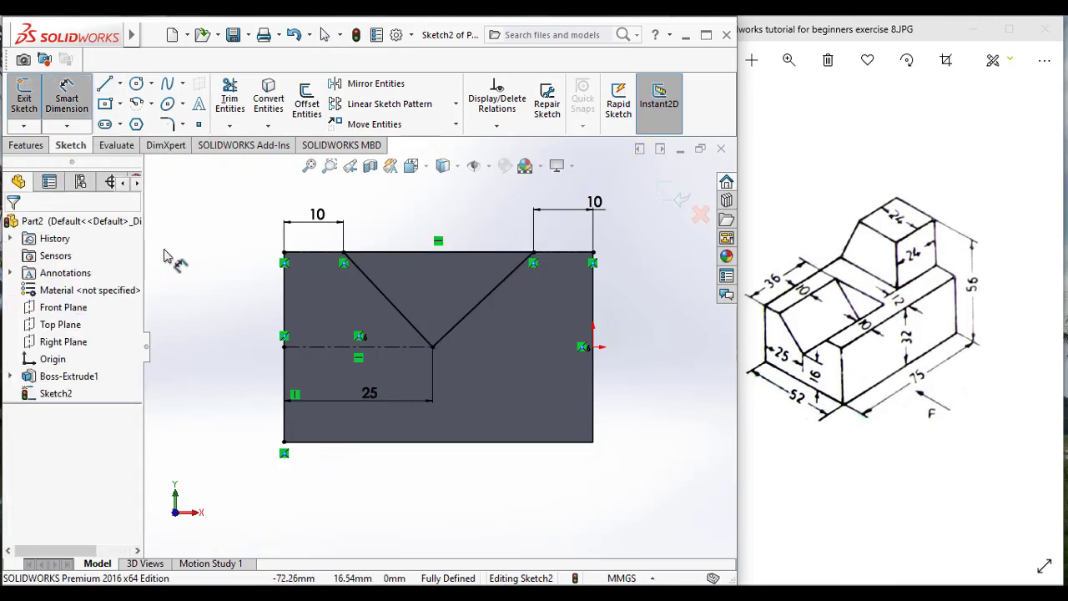
left_click(58, 113)
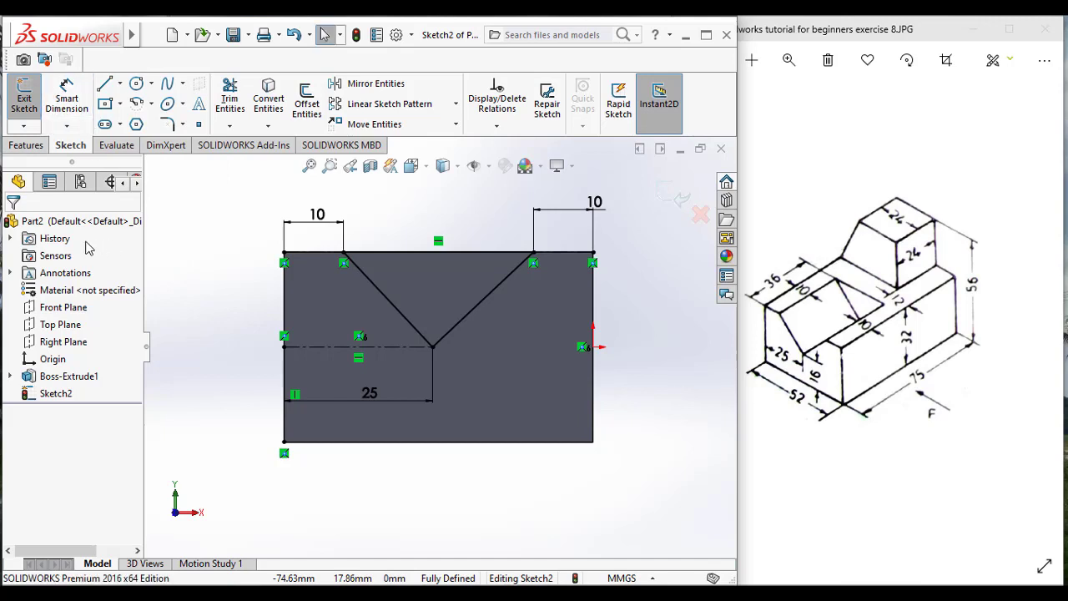
middle_click_drag(342, 337, 320, 348)
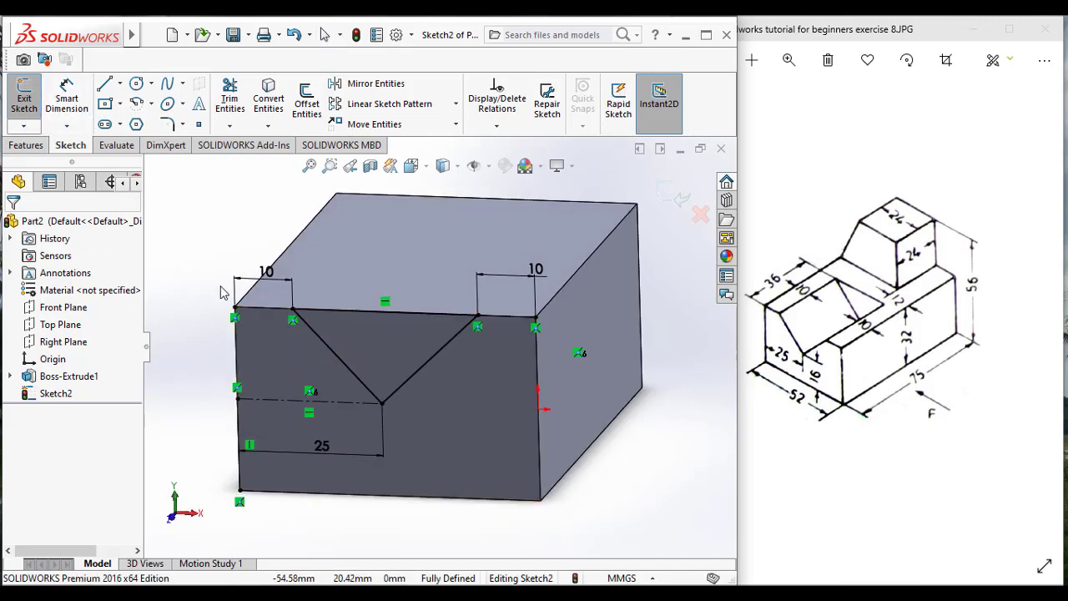
left_click(33, 111)
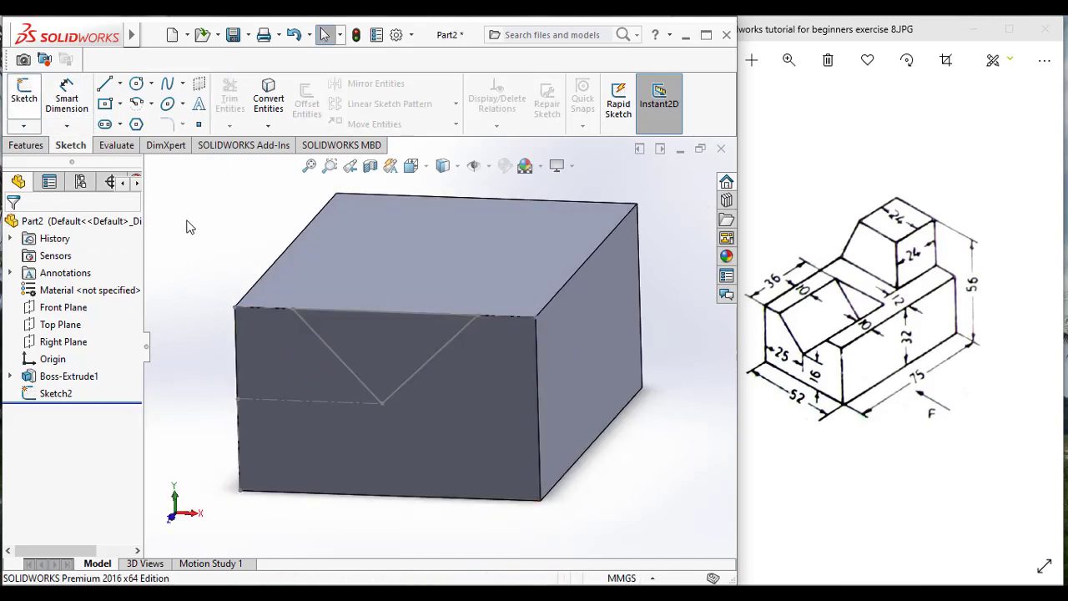
Cut the V-shaped profile 36 mm deep into the block from its front face.
left_click(55, 393)
left_click(29, 146)
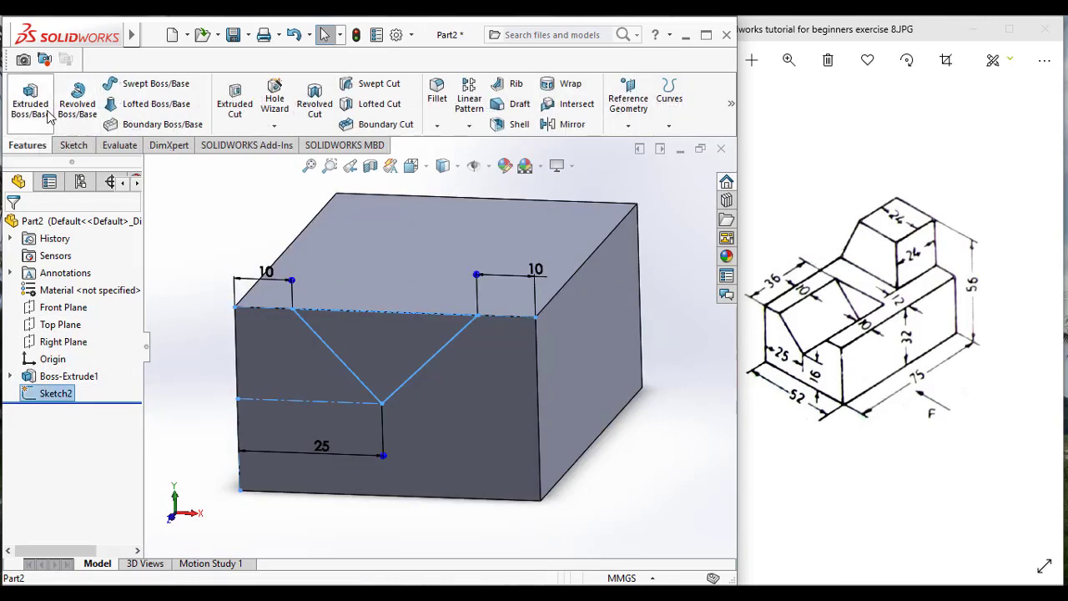
left_click(239, 102)
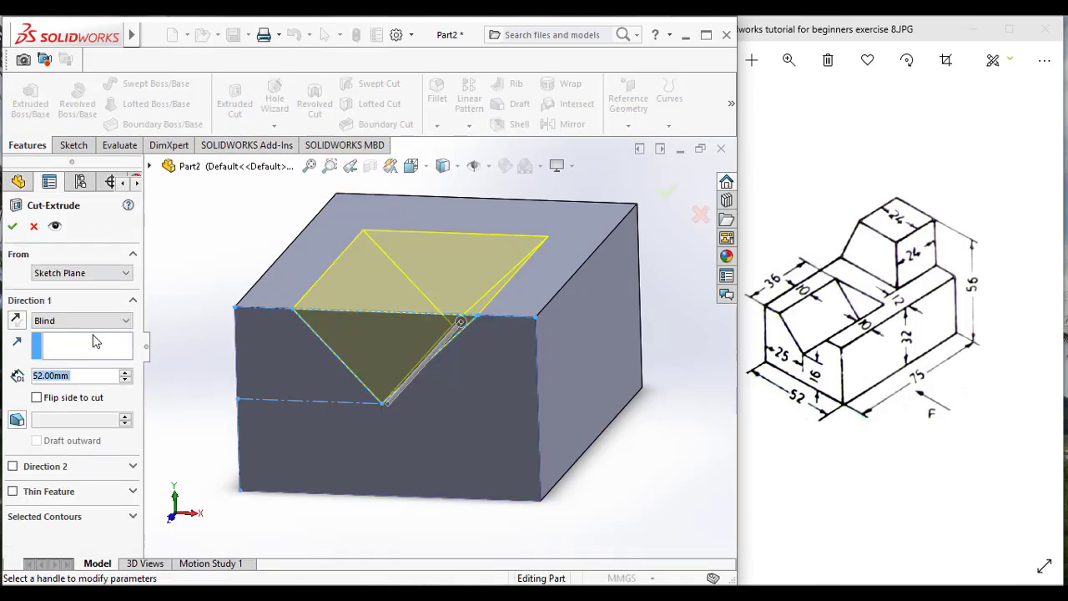
scroll(347, 372, "down", 1)
middle_click_drag(343, 373, 329, 395)
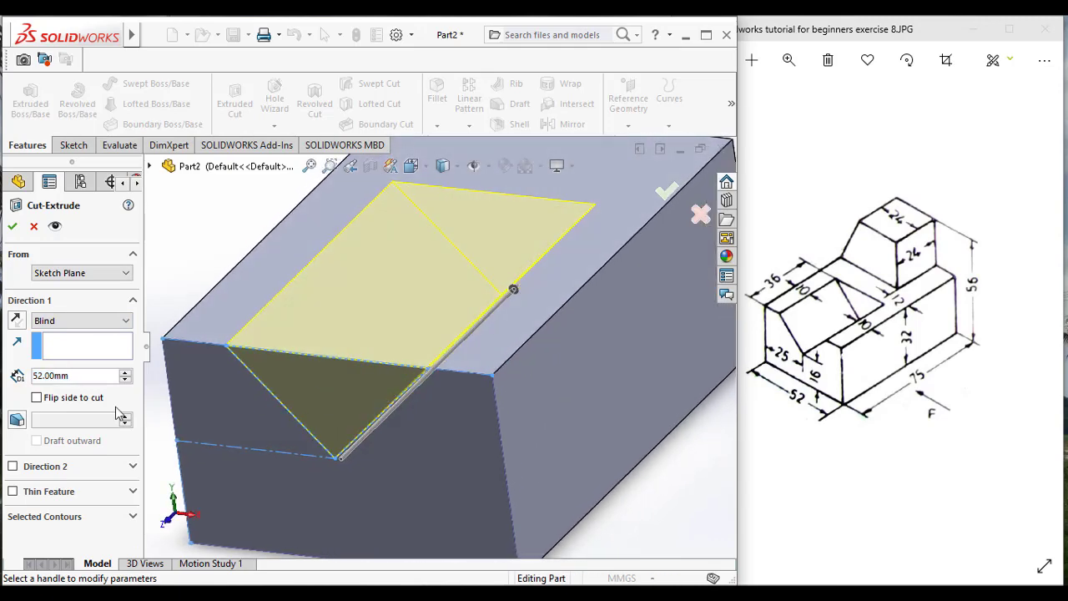
double_click(71, 375)
type("36")
key("Return")
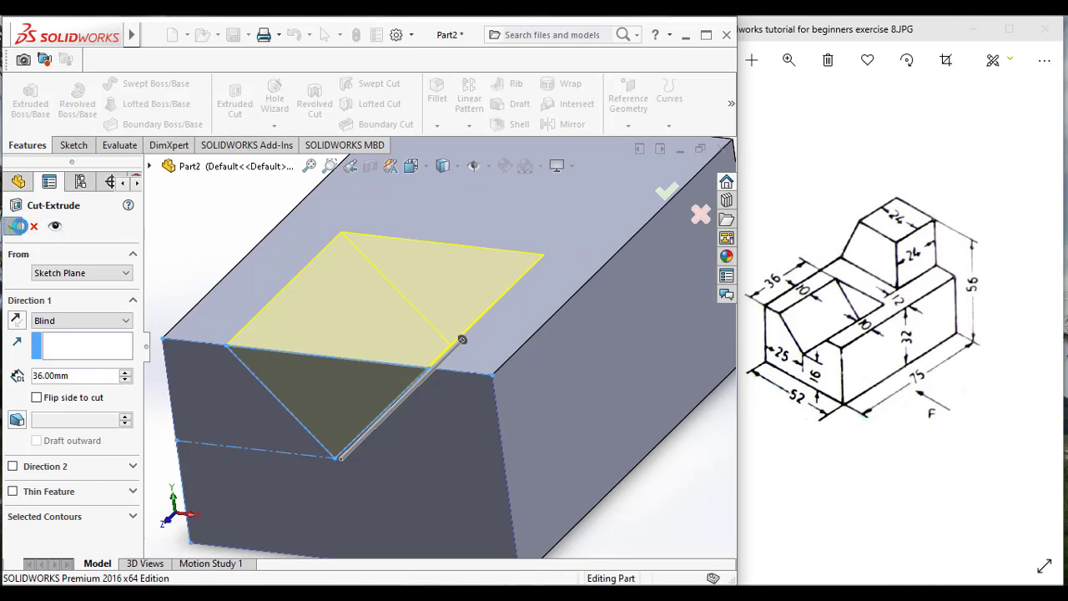
left_click(12, 226)
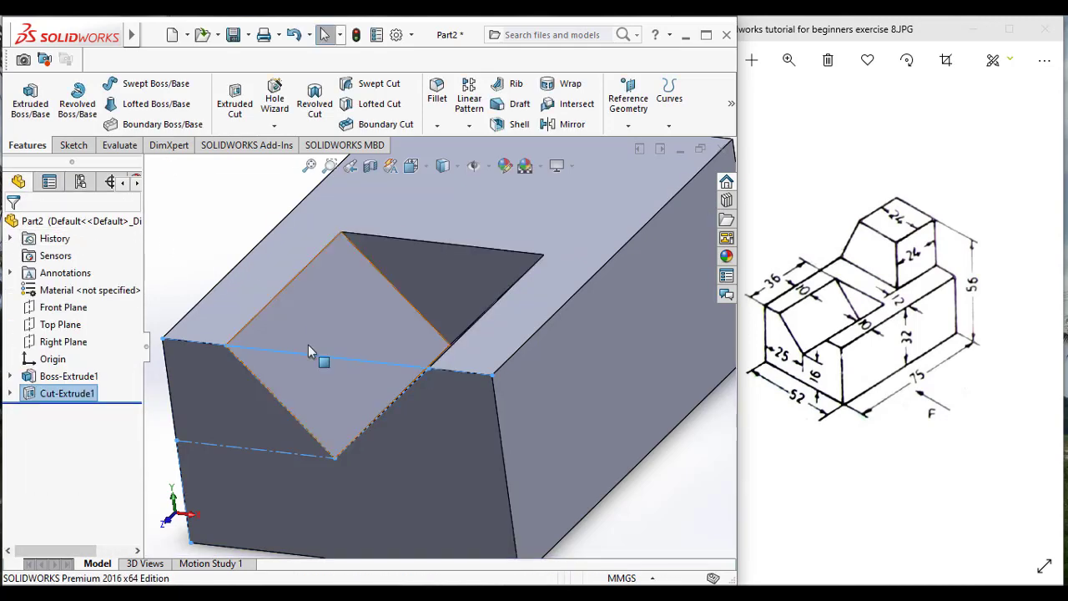
Start a sketch on the block's top face and draw a centerline about 11 mm long inward along the rear edge from its right corner.
scroll(309, 353, "up", 3)
left_click(425, 169)
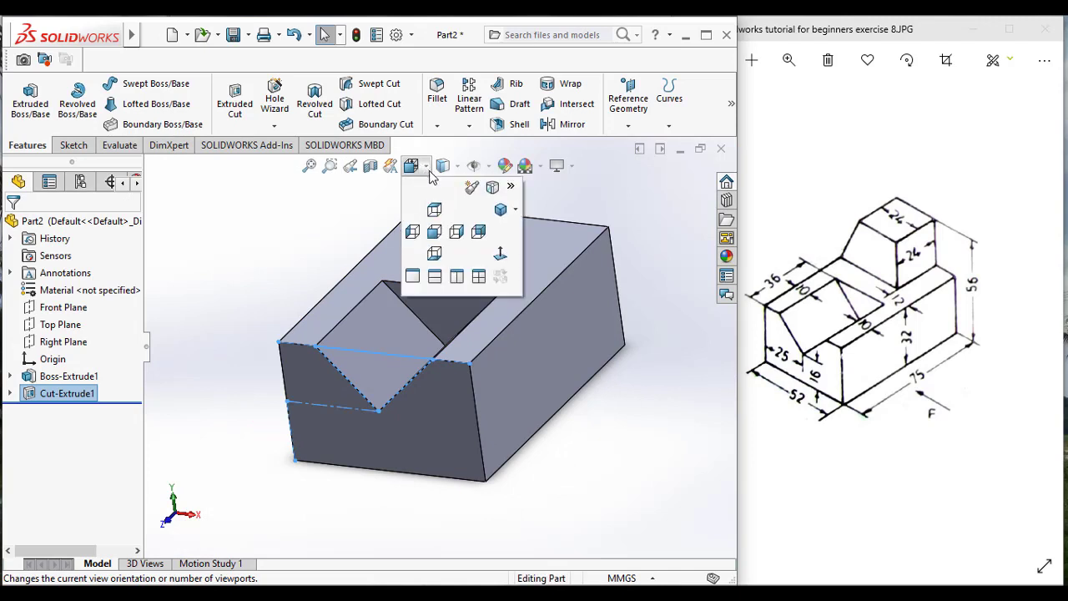
left_click(497, 212)
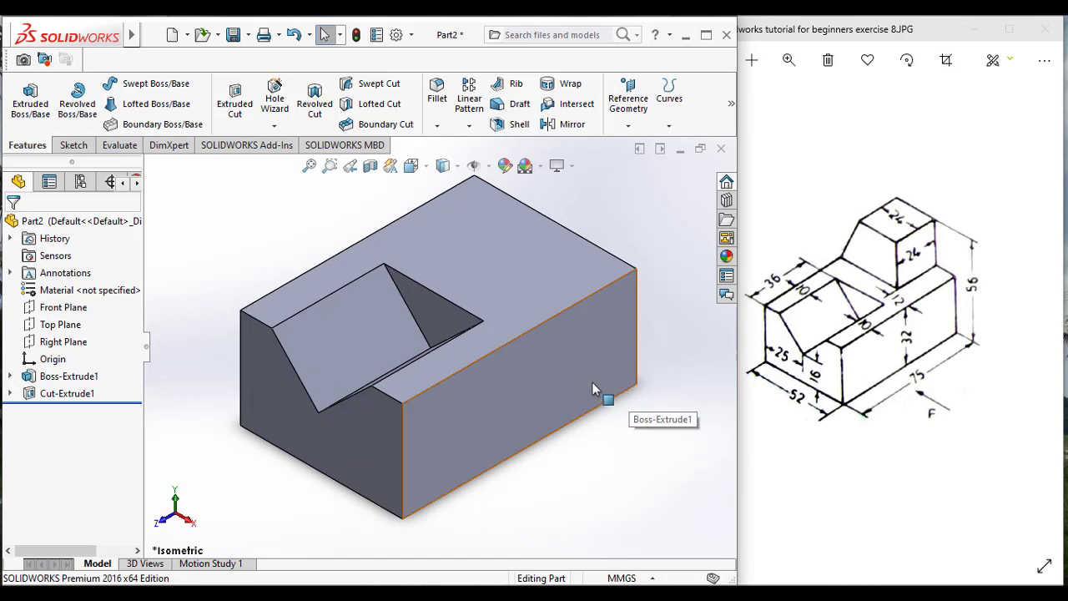
right_click(515, 271)
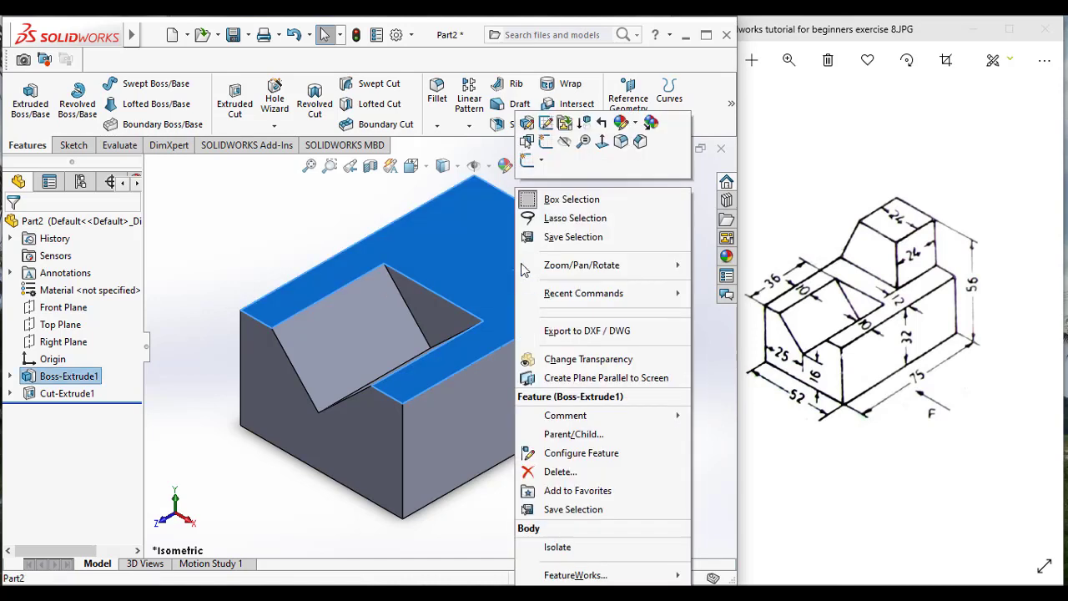
left_click(602, 141)
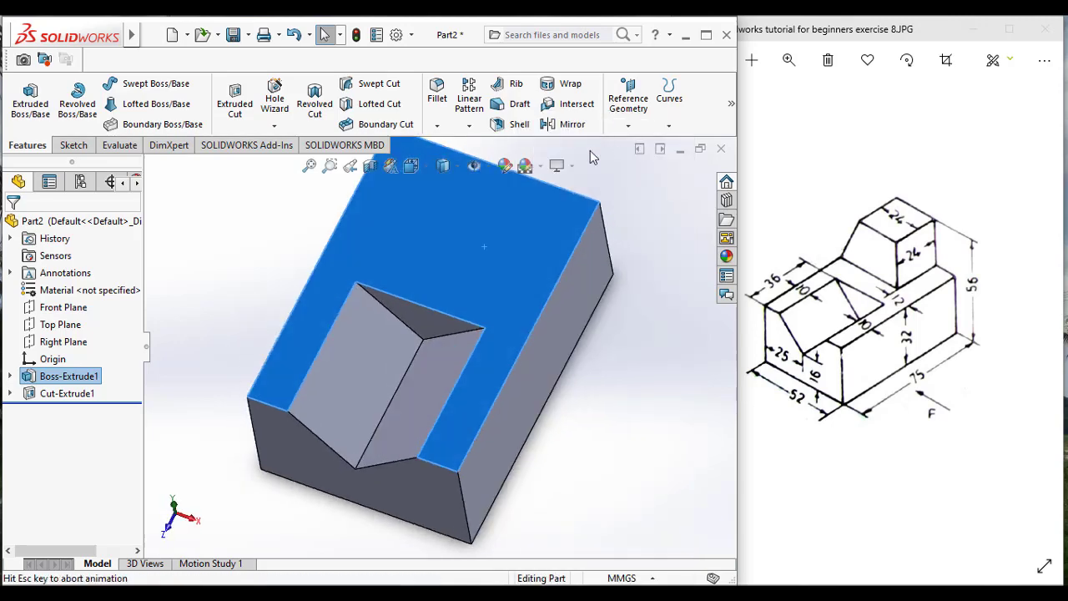
left_click(71, 145)
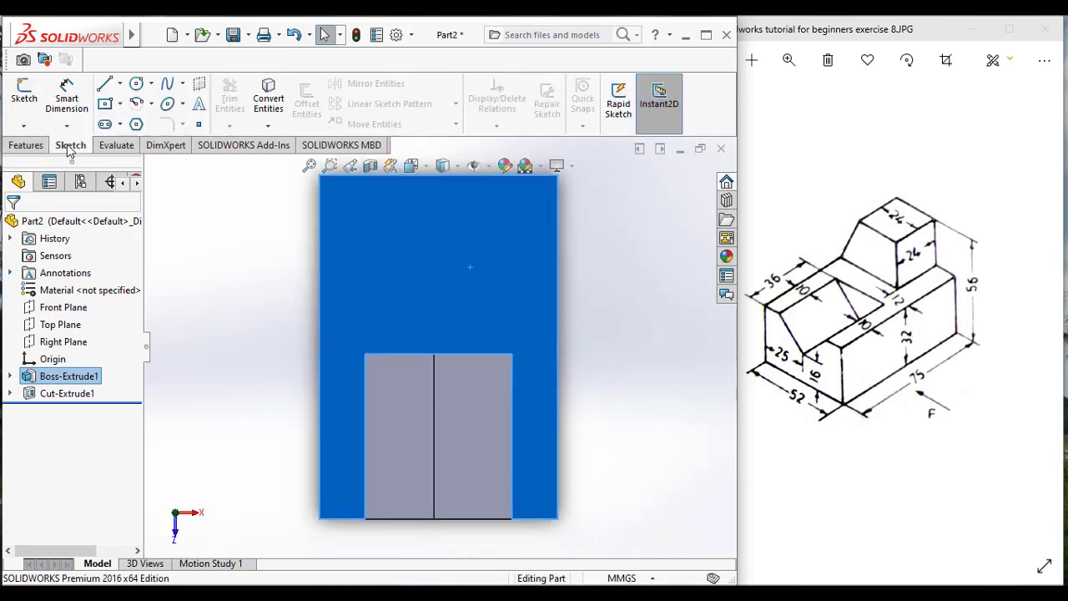
left_click(119, 83)
left_click(138, 119)
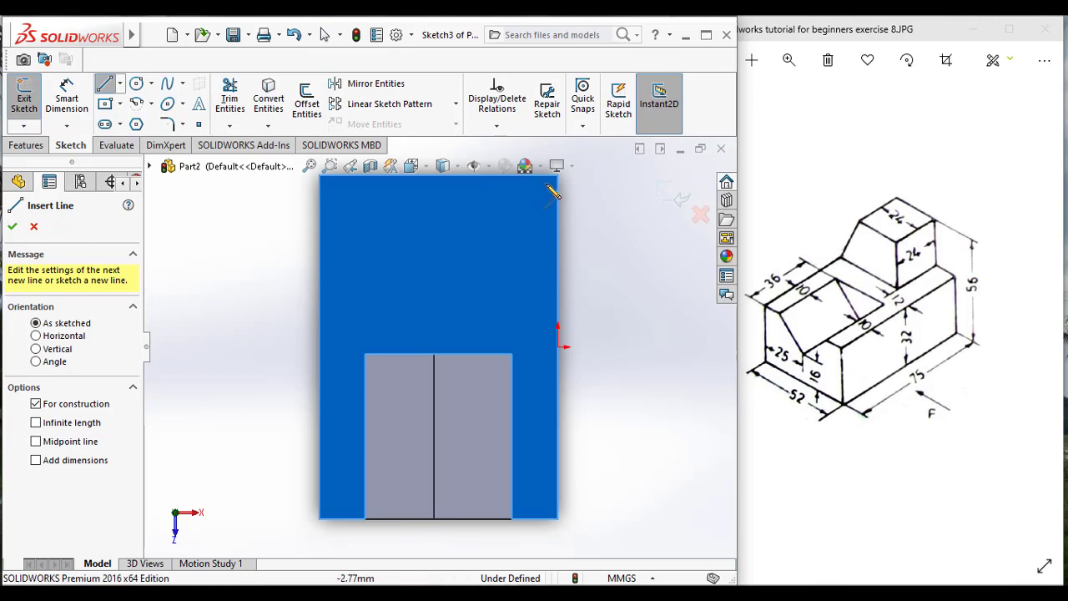
scroll(557, 308, "up", 2)
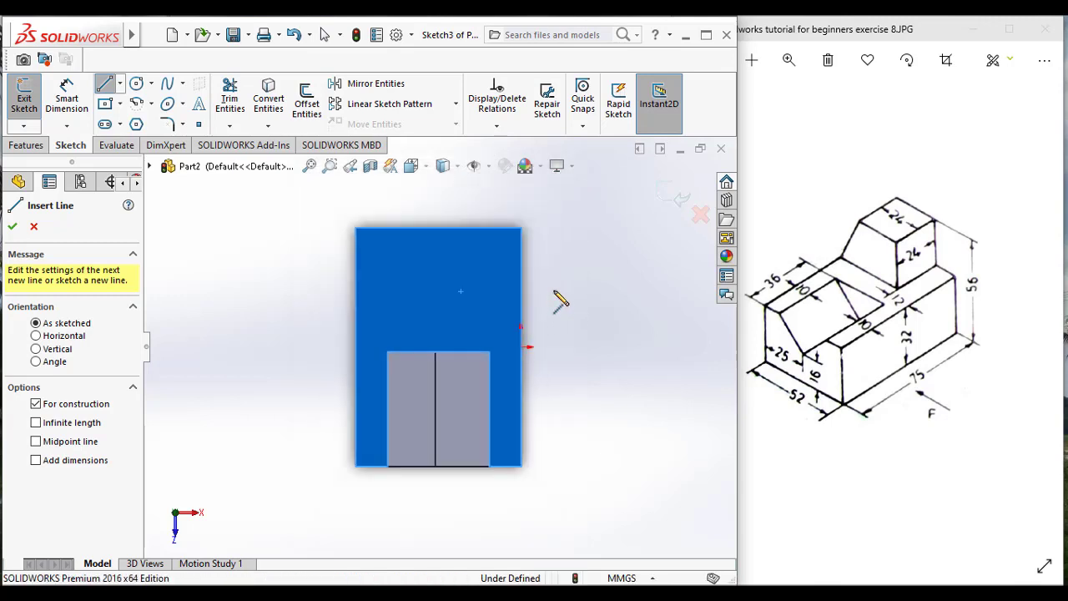
left_click(518, 228)
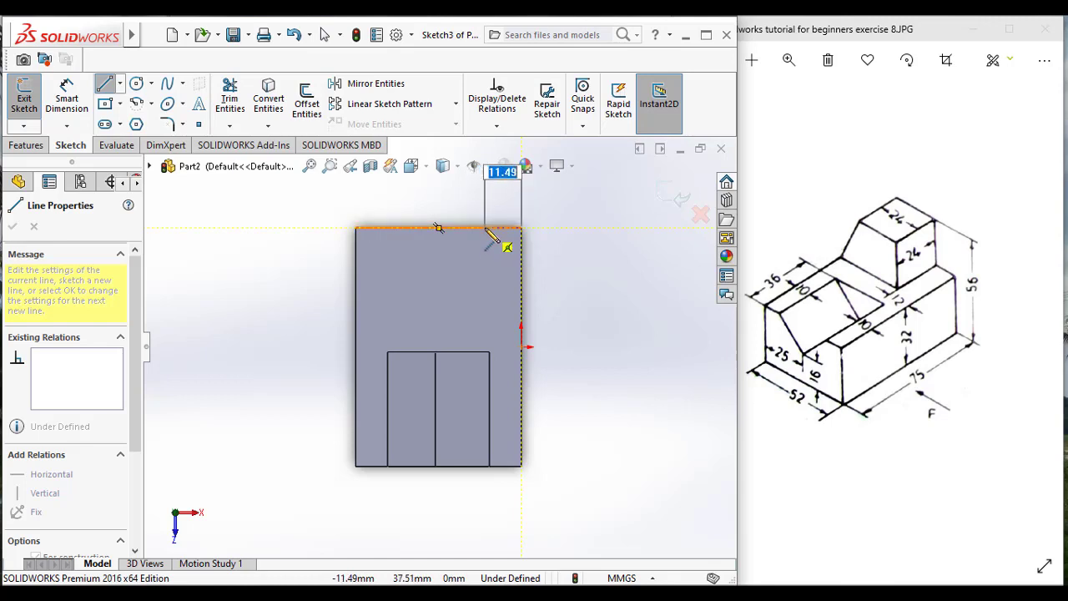
left_click(484, 228)
key("Escape")
key("Escape")
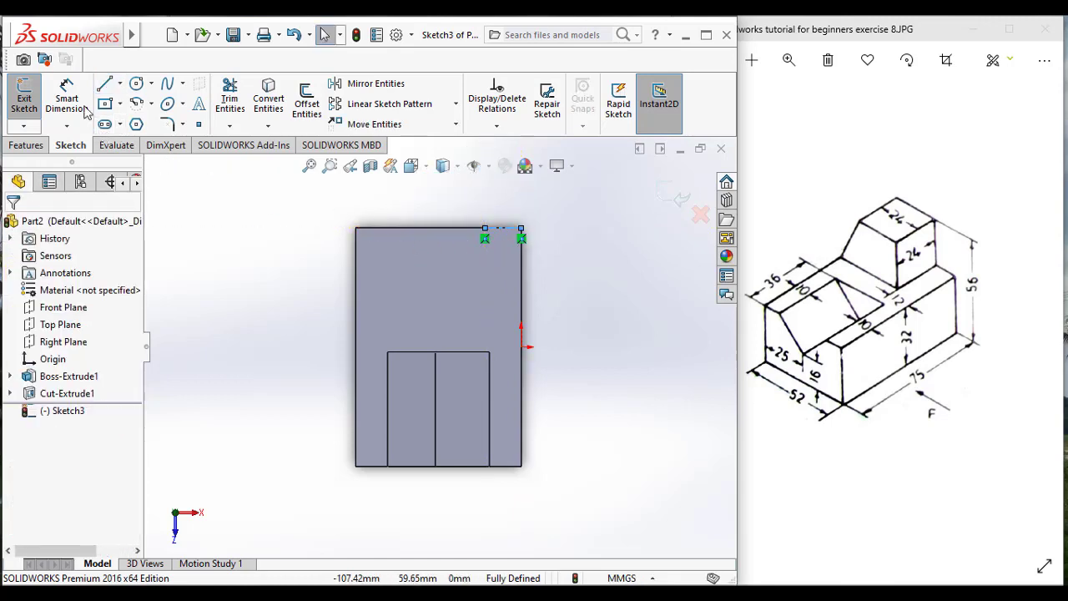
Dimension the rear-edge centerline to 12 mm.
left_click(500, 207)
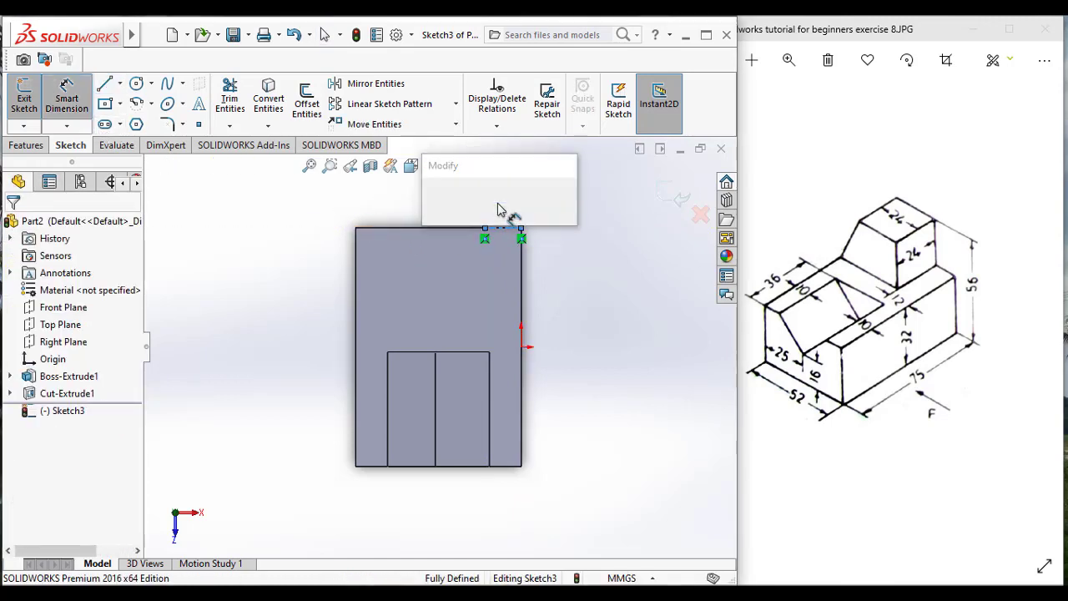
type("12")
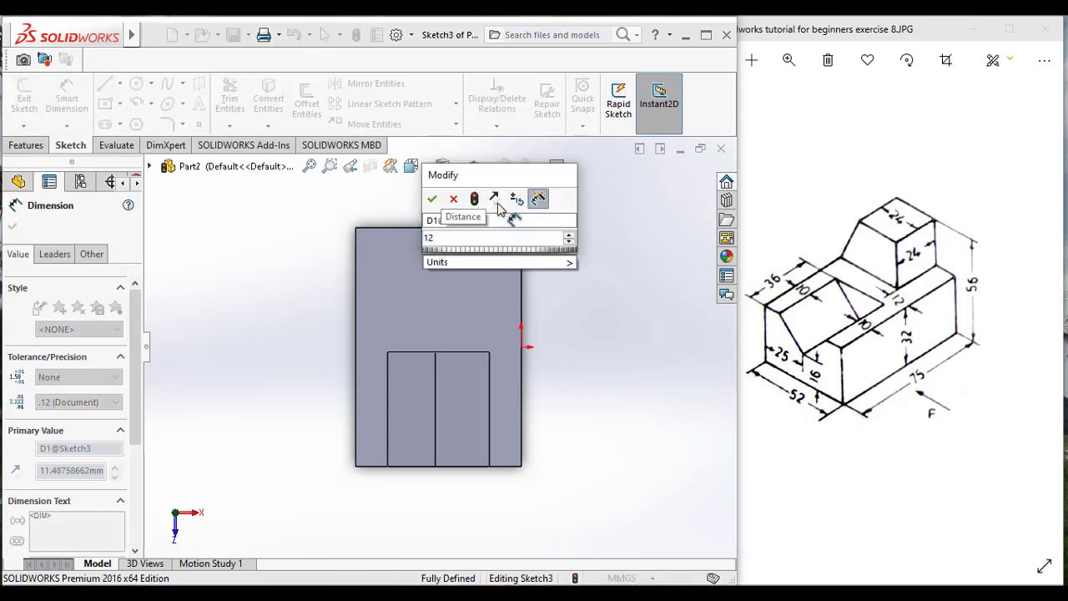
key("Return")
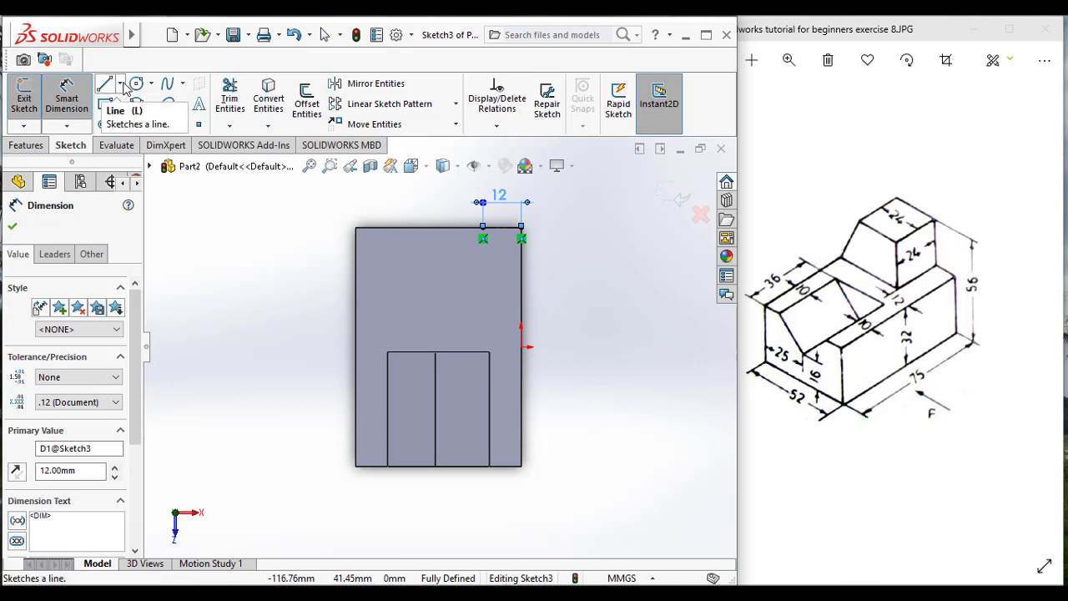
left_click(120, 84)
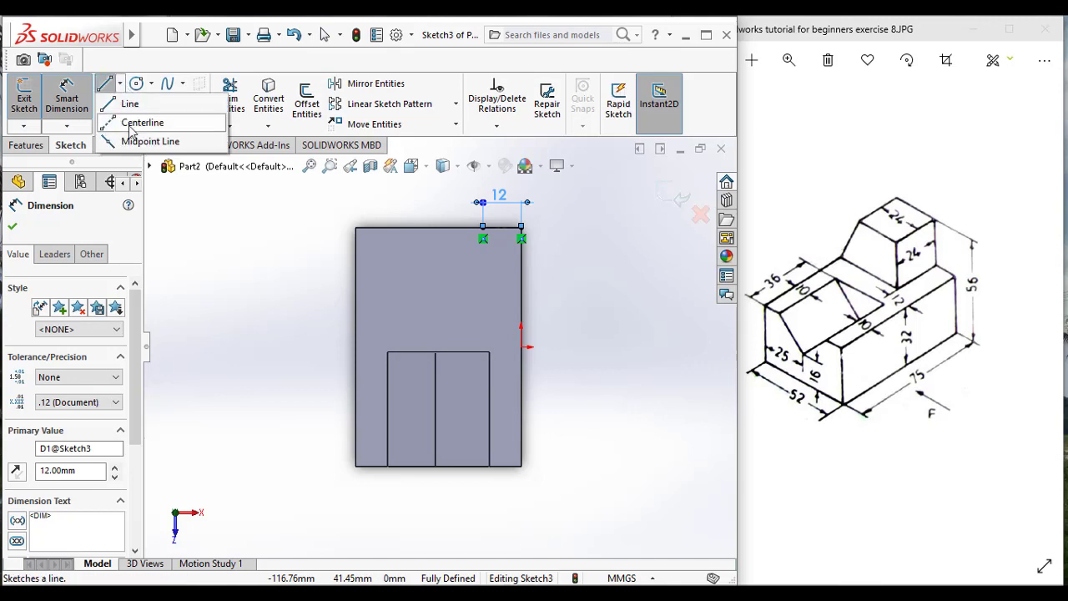
left_click(141, 122)
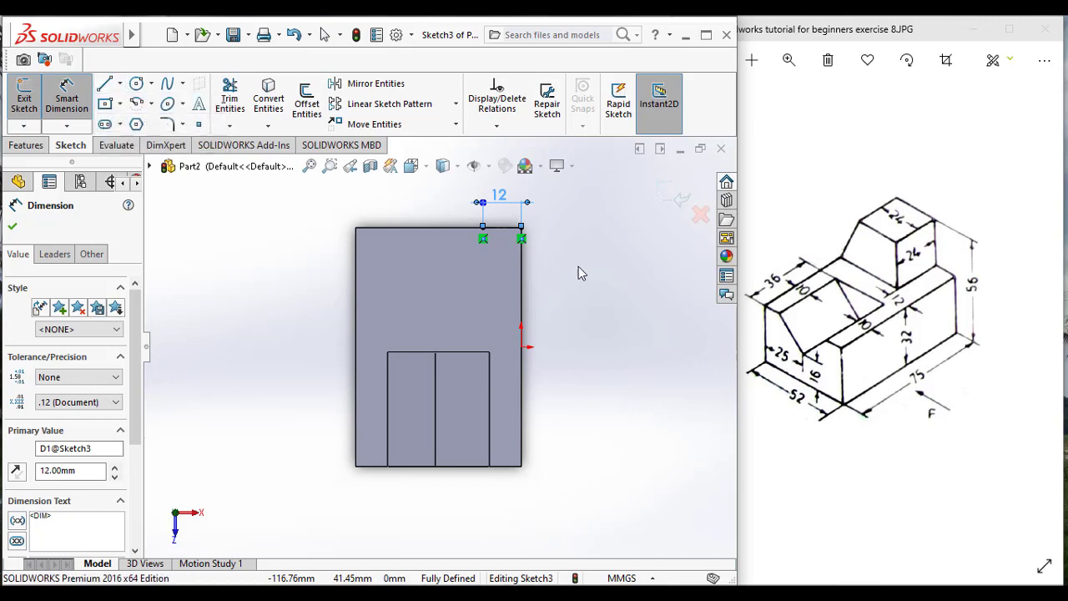
left_click(483, 226)
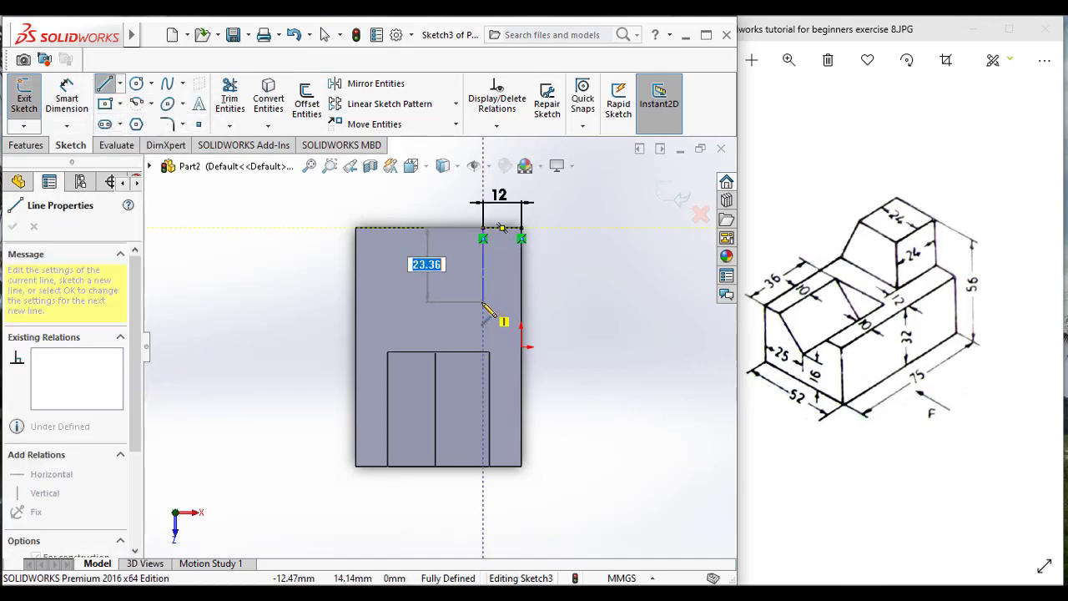
key("Escape")
key("Escape")
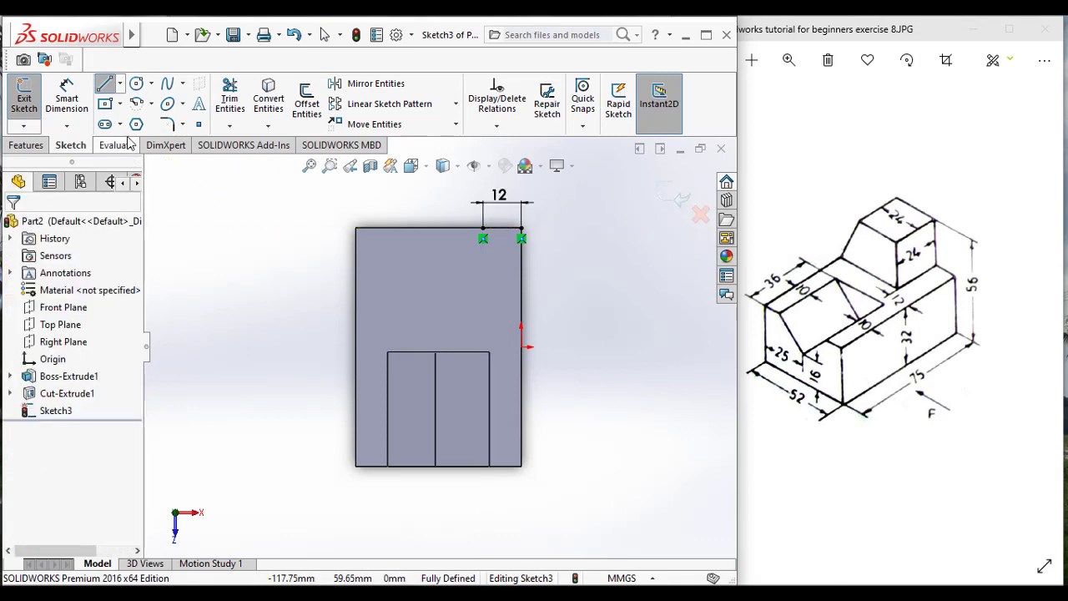
Draw a corner rectangle about 40 x 24 mm from the centerline's inner end to the top face's left edge.
left_click(120, 103)
left_click(150, 123)
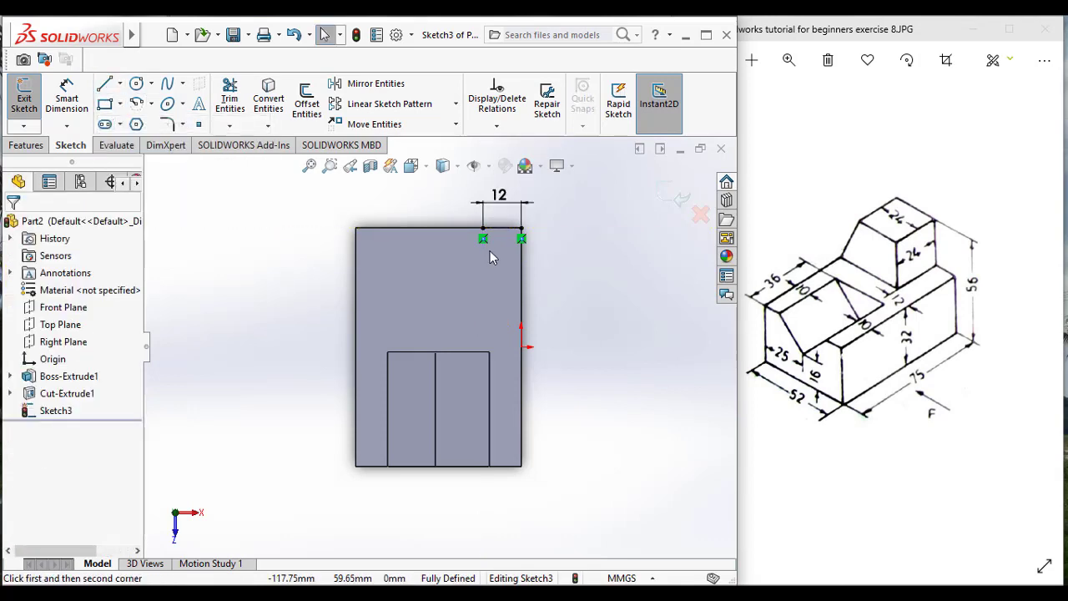
left_click(483, 230)
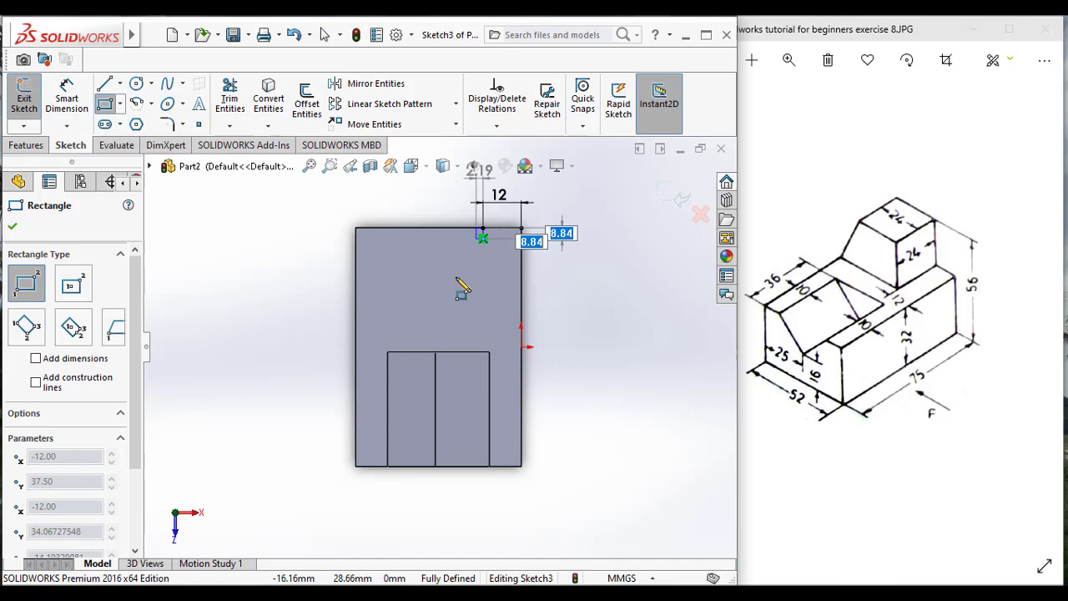
left_click(356, 303)
key("Escape")
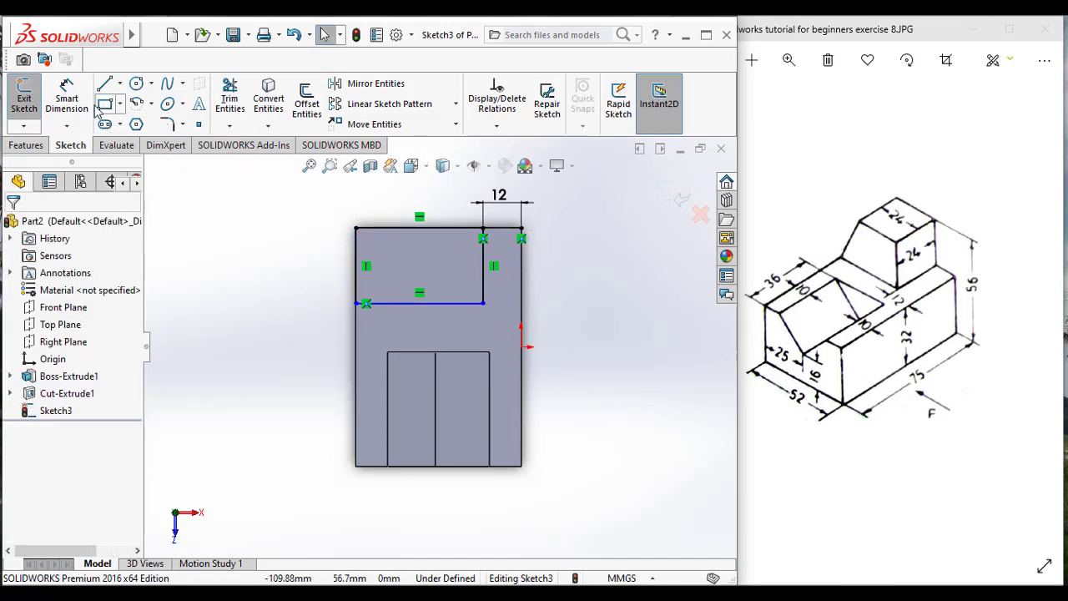
Dimension the rectangle's right side to 24 mm and exit the sketch.
left_click(66, 97)
left_click(482, 294)
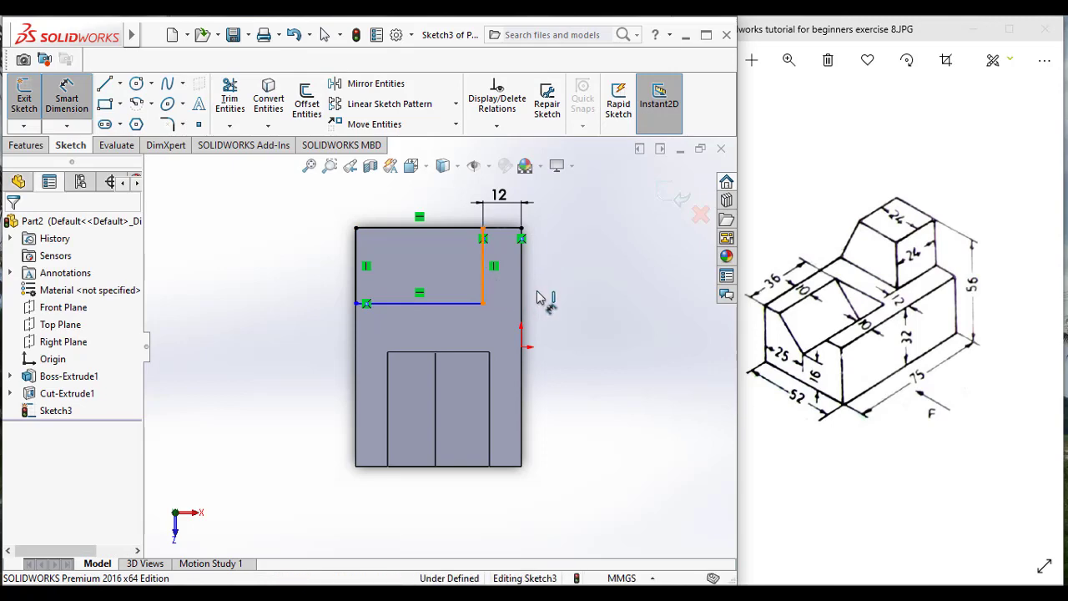
left_click(559, 294)
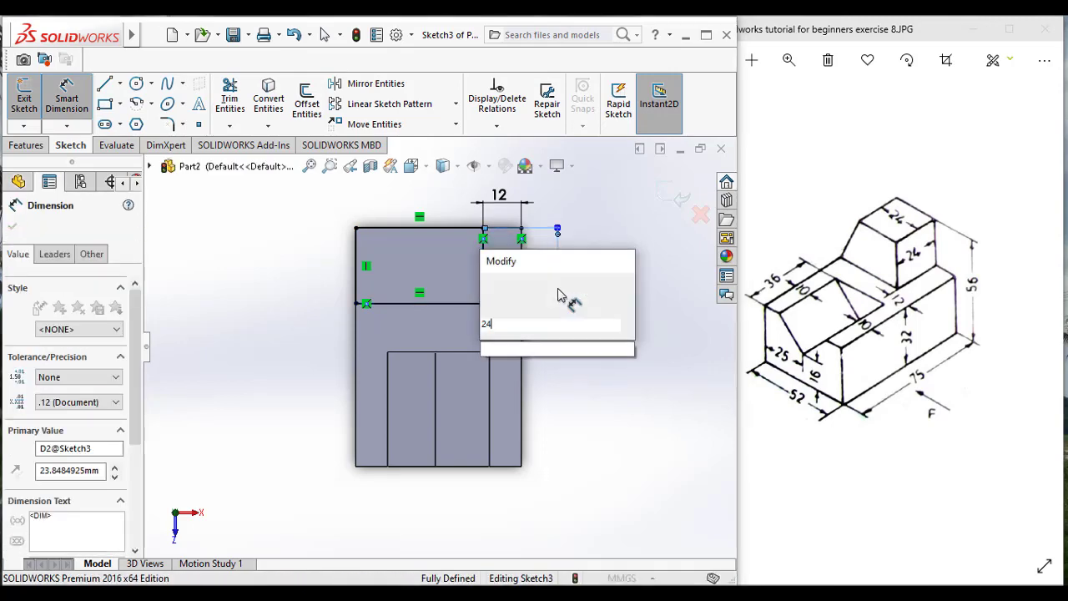
key("Return")
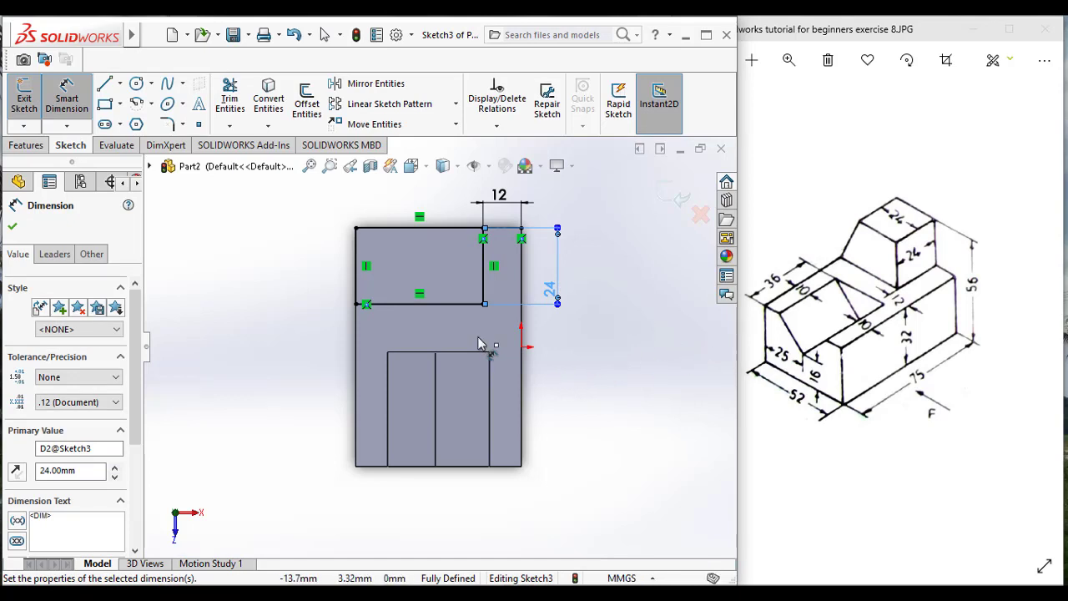
left_click(71, 112)
left_click(254, 287)
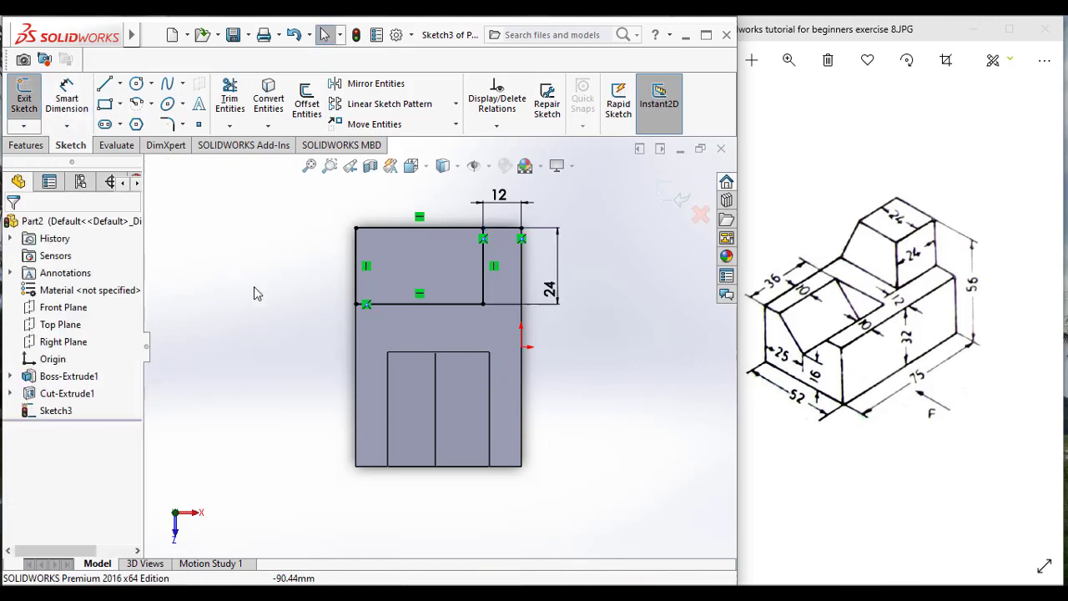
left_click(415, 323)
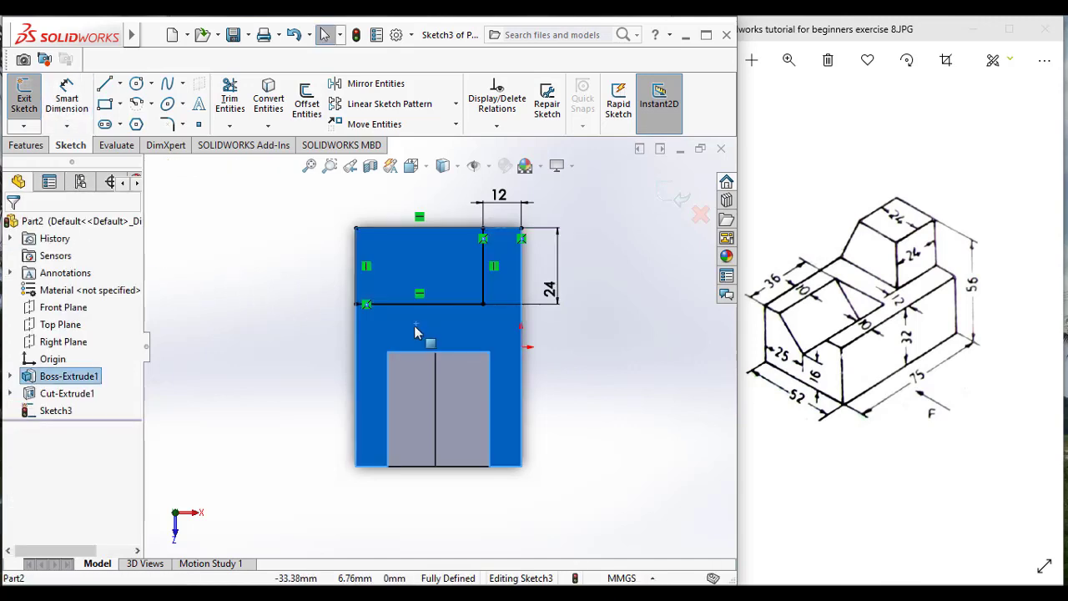
left_click(25, 106)
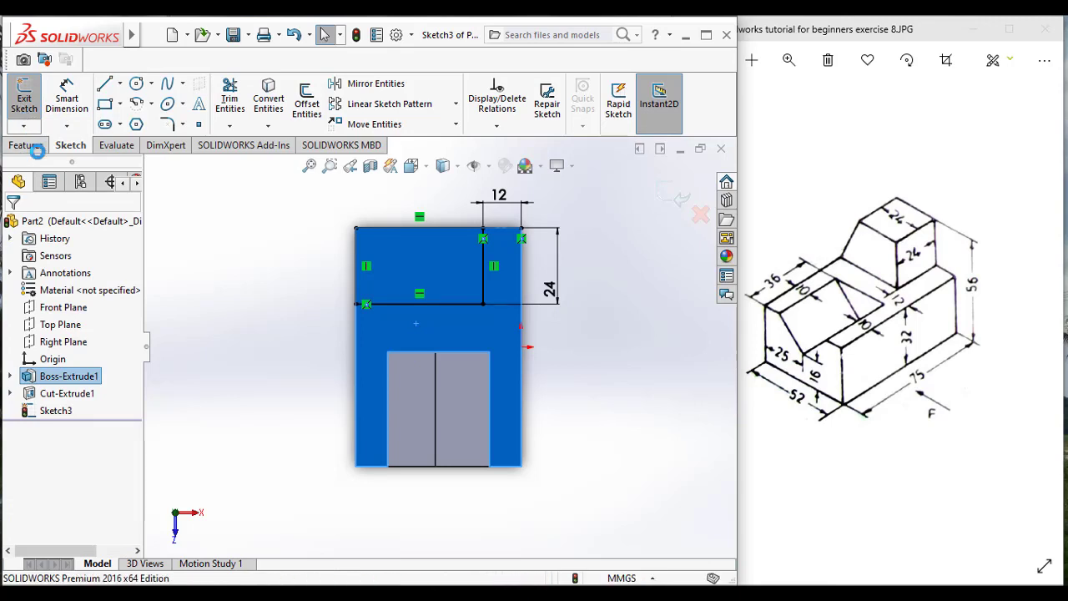
Create a reference plane offset 24 mm above the block's top face.
left_click(438, 329)
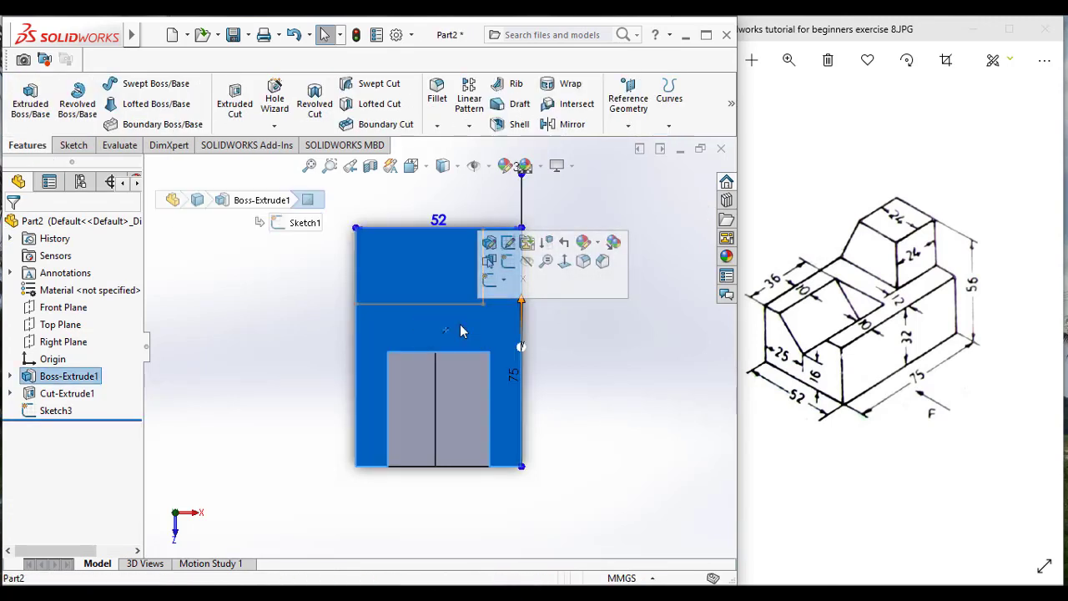
left_click(635, 127)
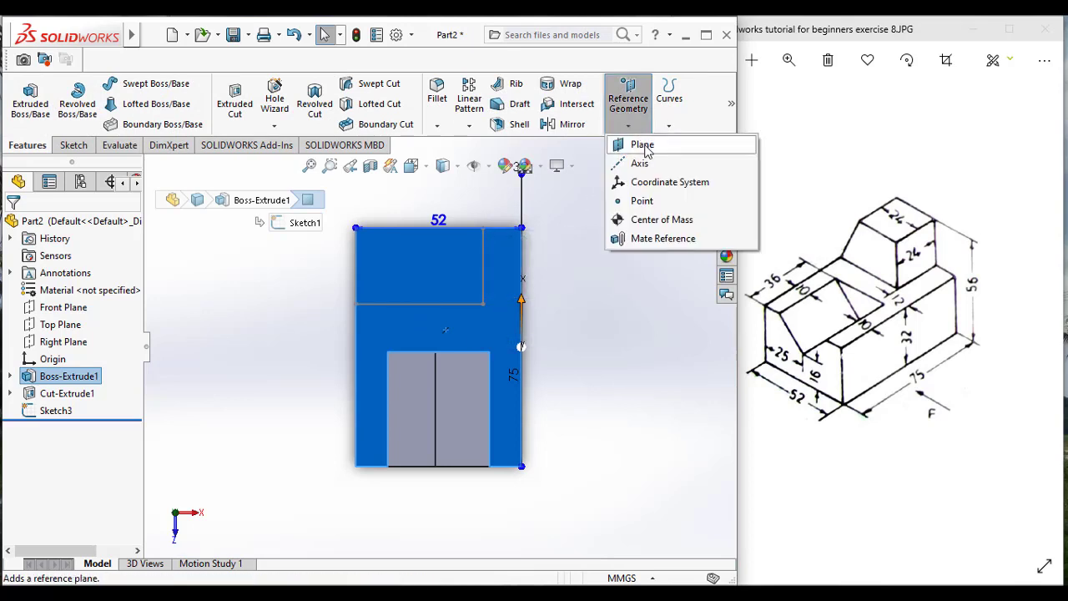
left_click(634, 145)
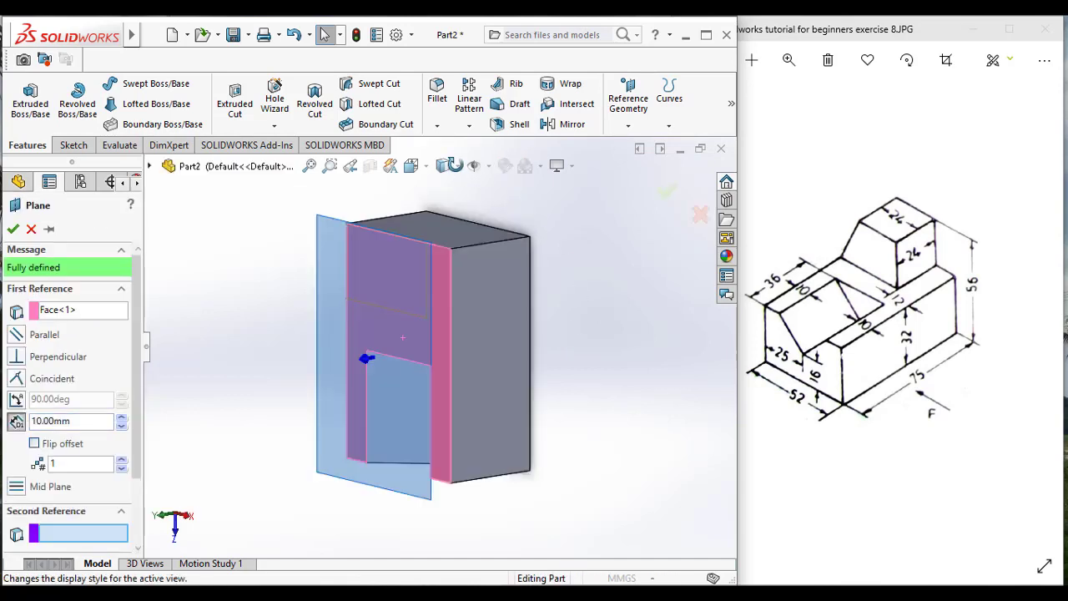
left_click(457, 167)
mouse_move(425, 171)
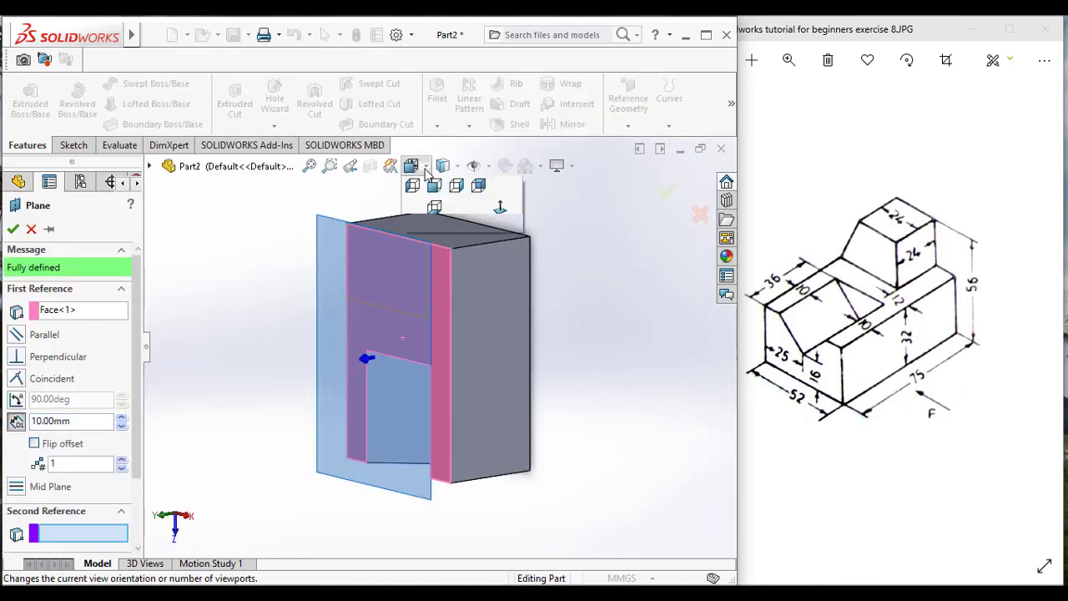
left_click(496, 211)
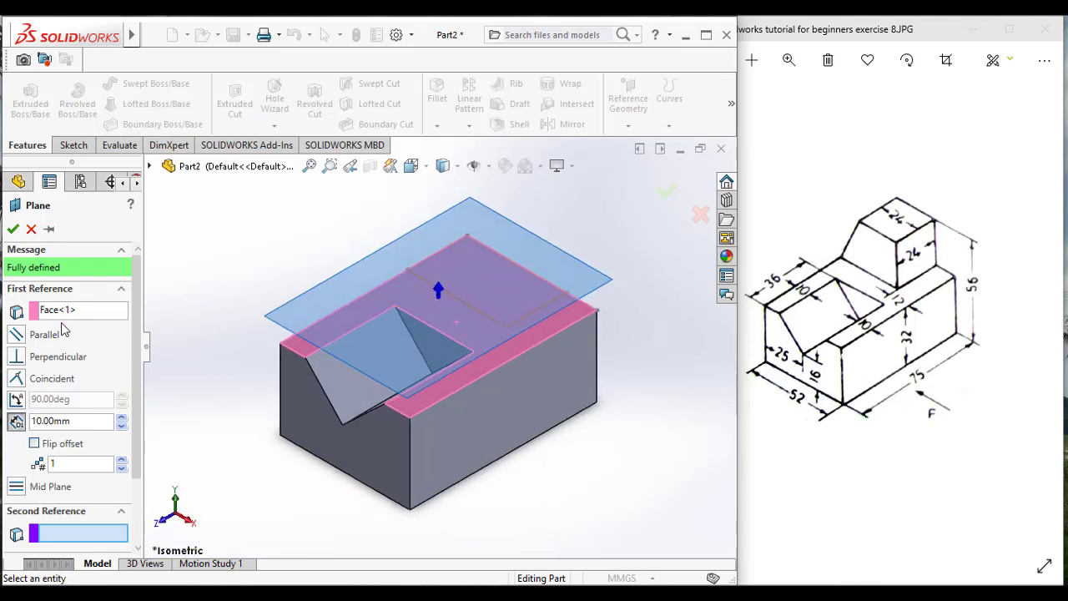
left_click(16, 424)
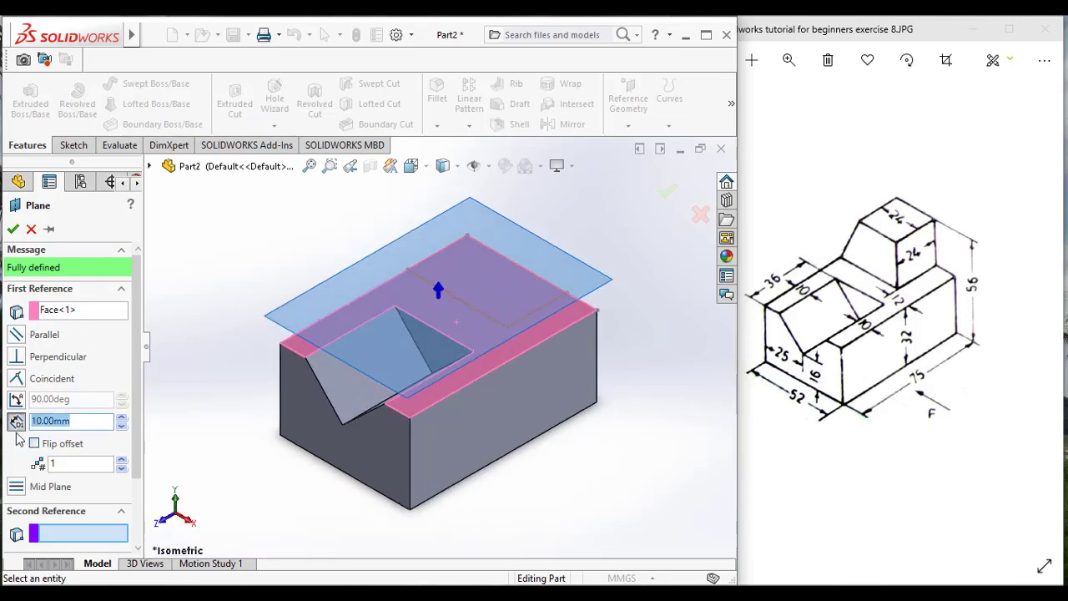
type("00")
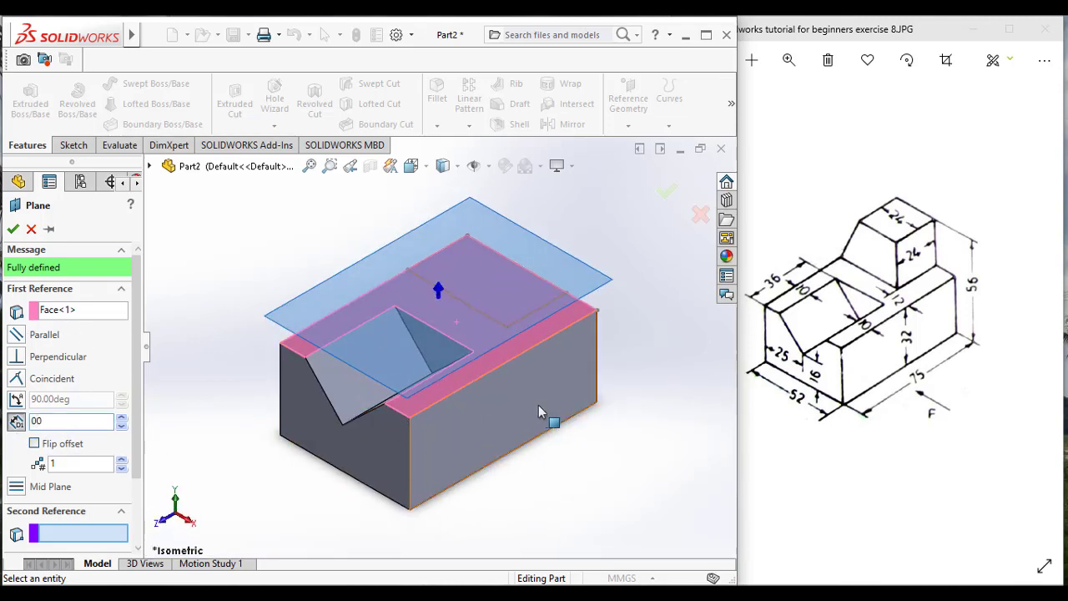
key("Return")
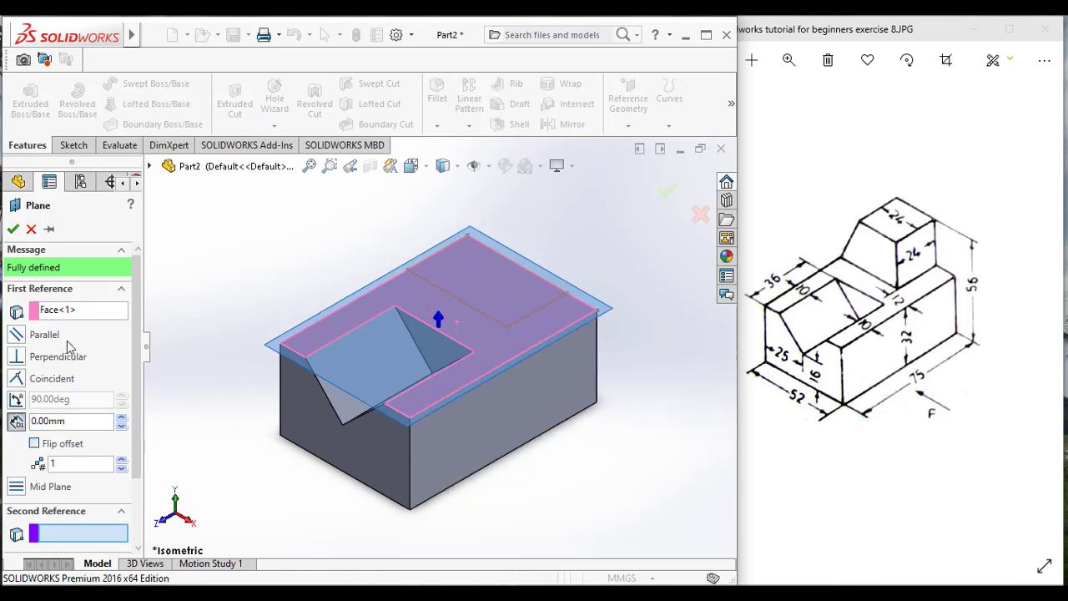
left_click(16, 423)
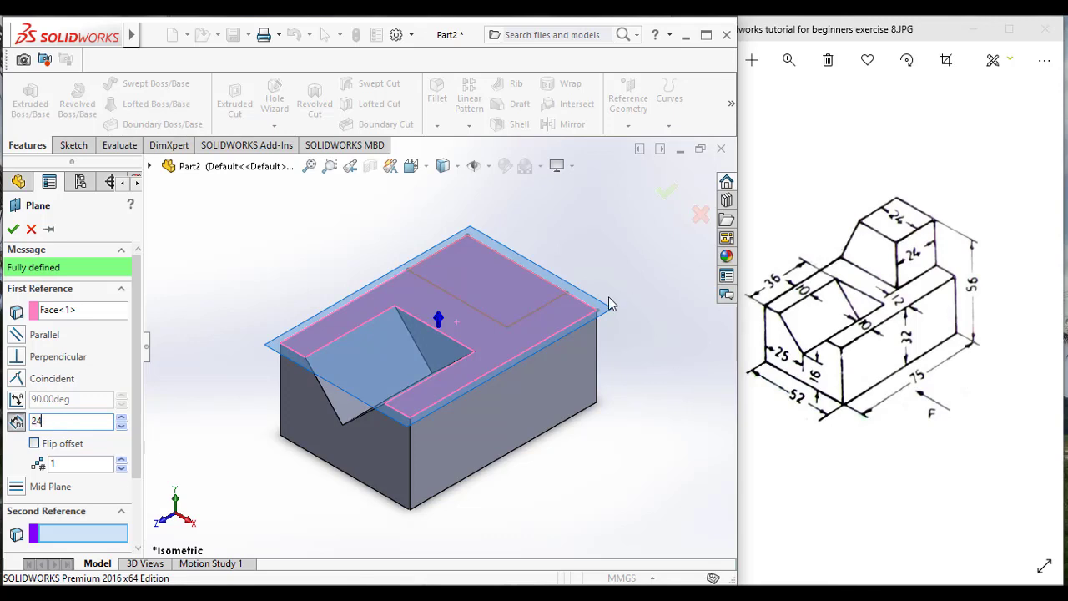
key("Return")
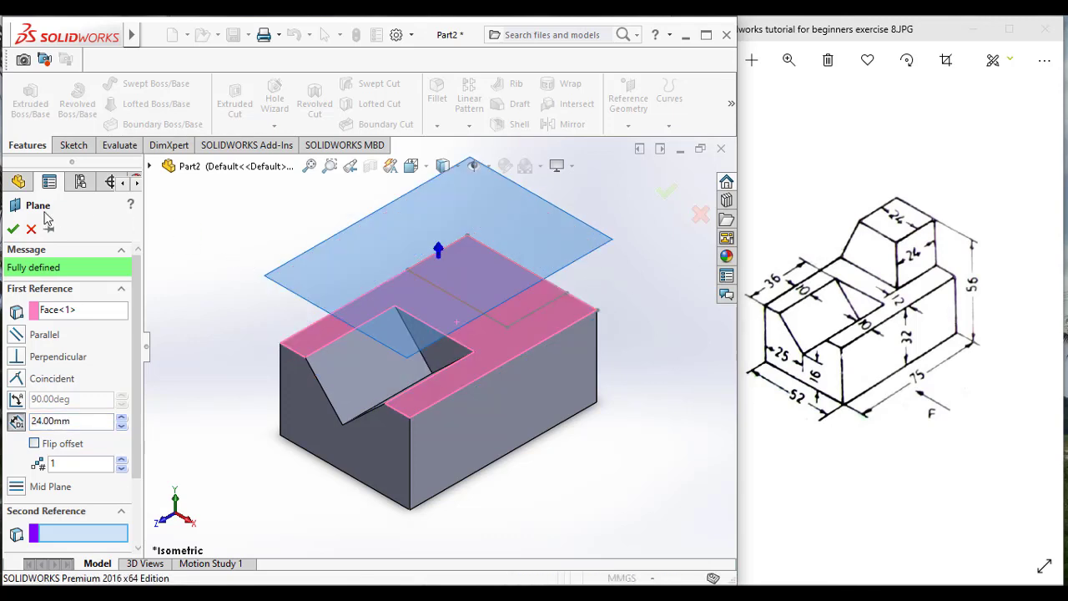
left_click(13, 229)
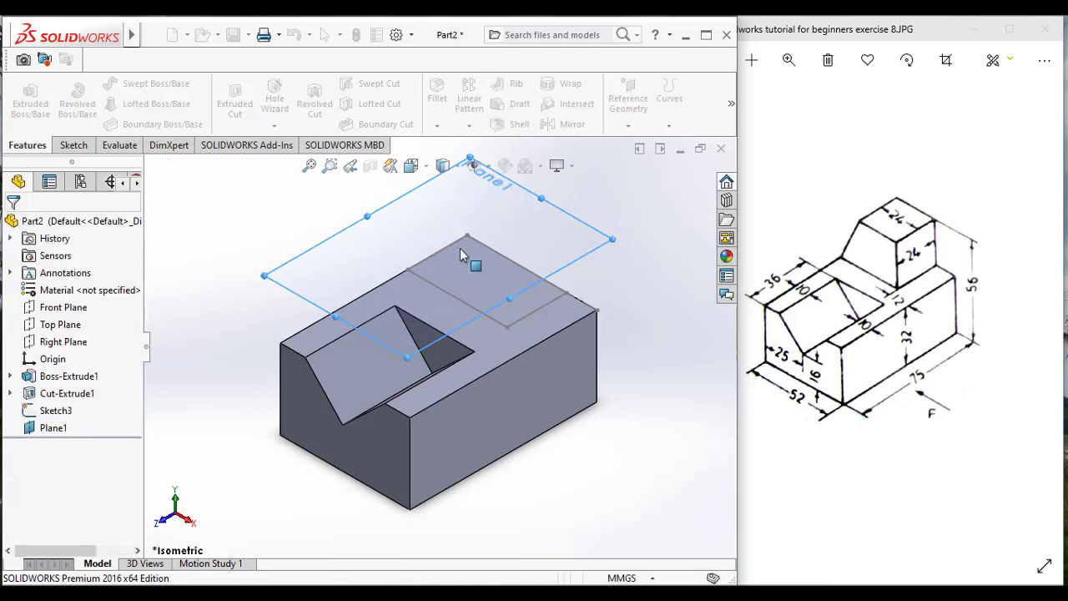
Sketch a corner rectangle about 30 x 16 mm on the offset plane, starting from the inner end of the 12 mm rear-edge centerline.
right_click(510, 226)
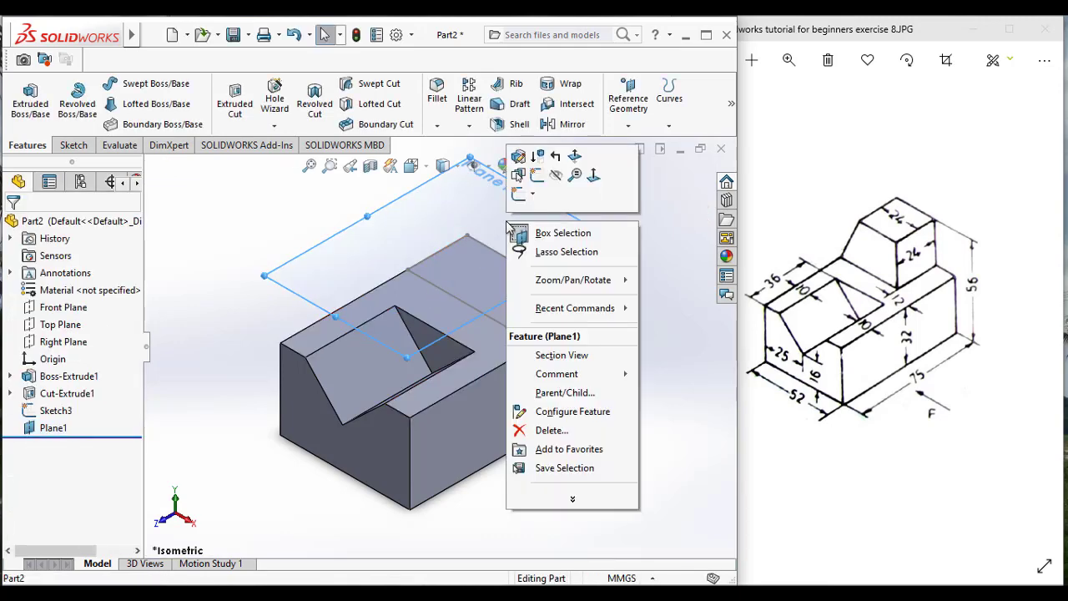
left_click(577, 173)
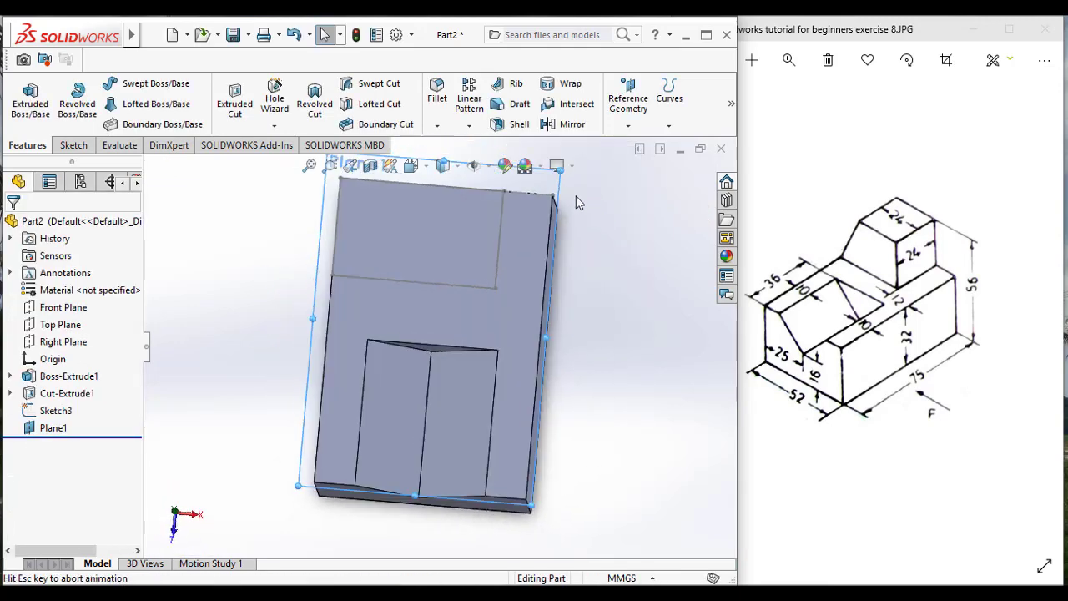
left_click(74, 144)
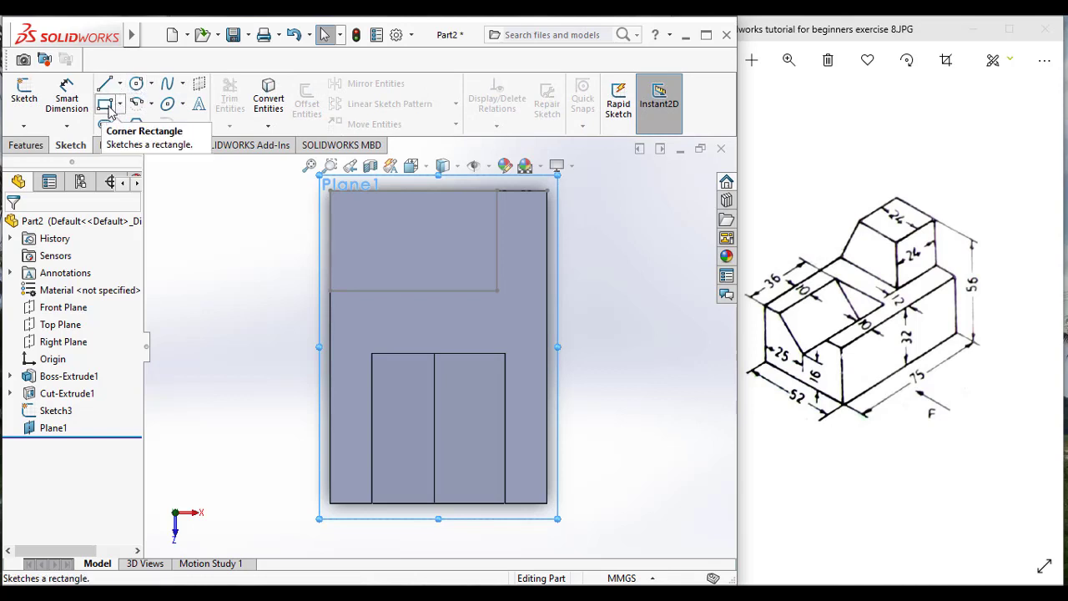
left_click(106, 106)
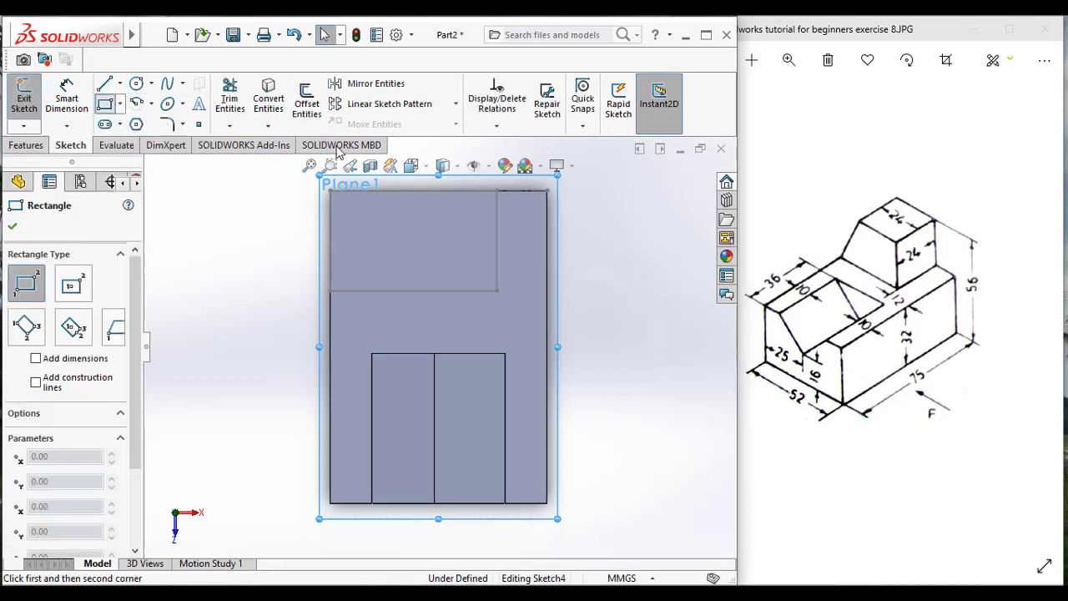
left_click(497, 192)
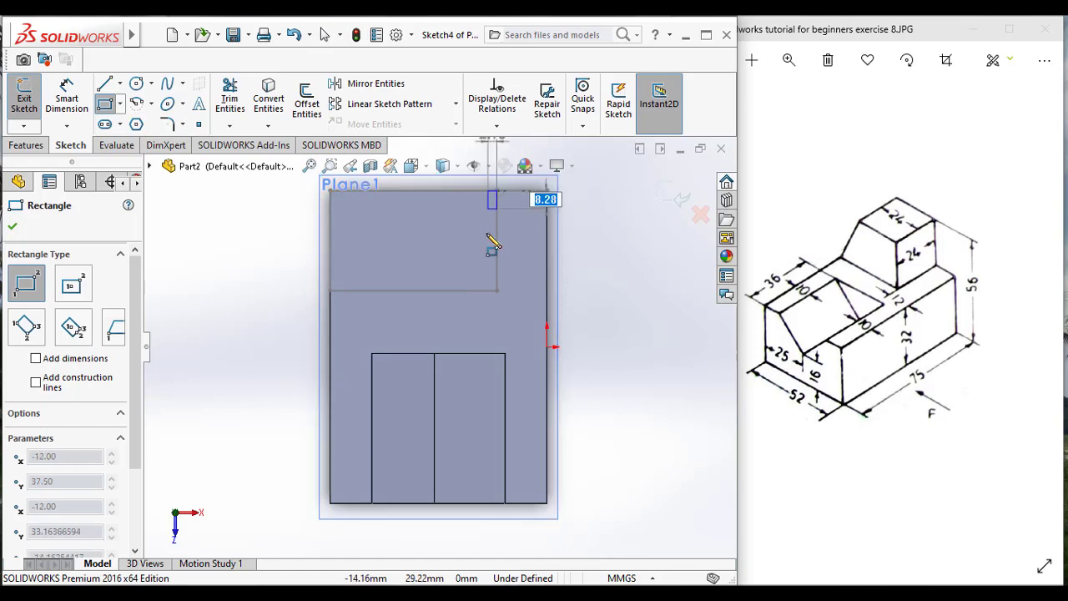
left_click(373, 257)
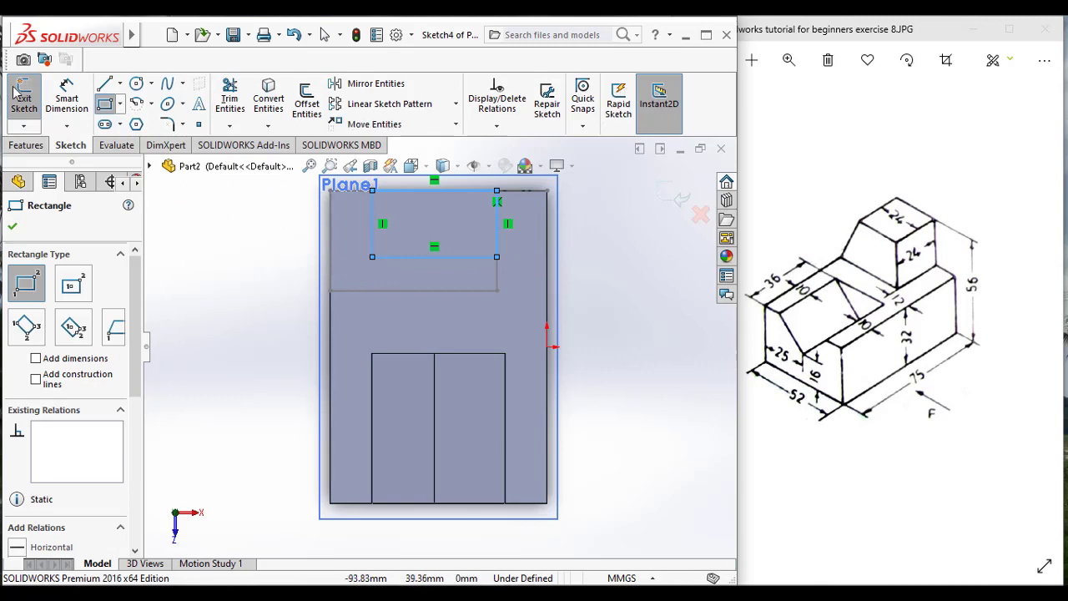
Dimension the width of the offset plane's rectangle to 24 mm along its front side.
left_click(68, 94)
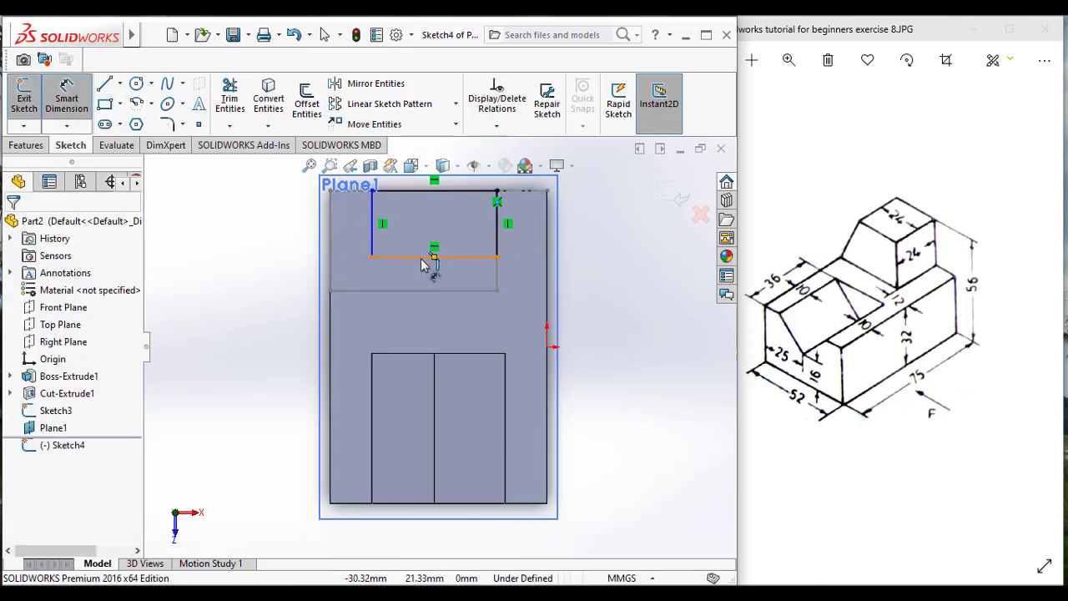
left_click(422, 264)
left_click(427, 314)
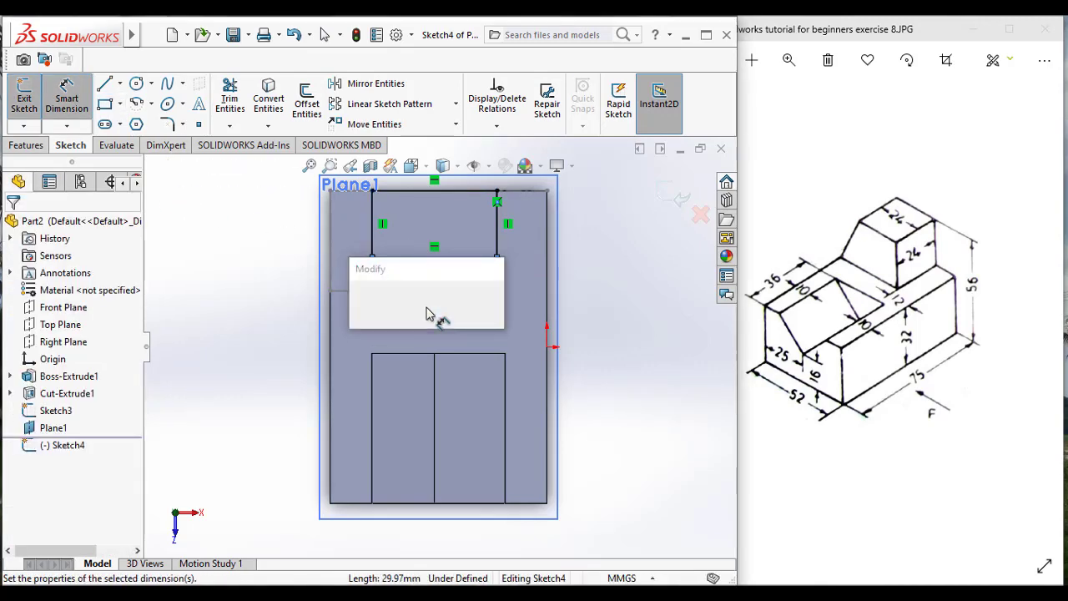
type("24")
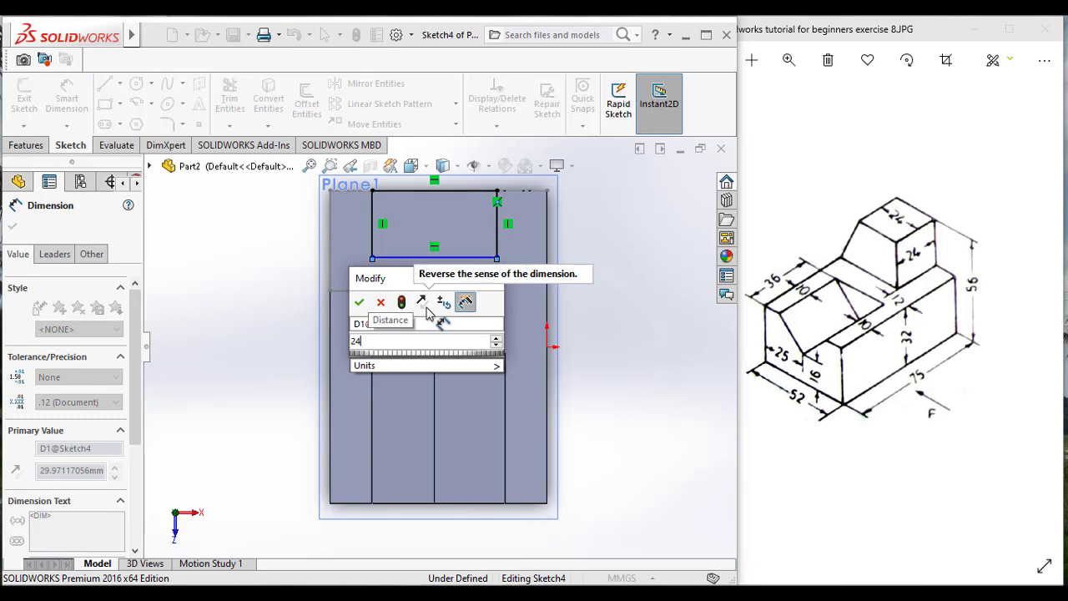
left_click(359, 304)
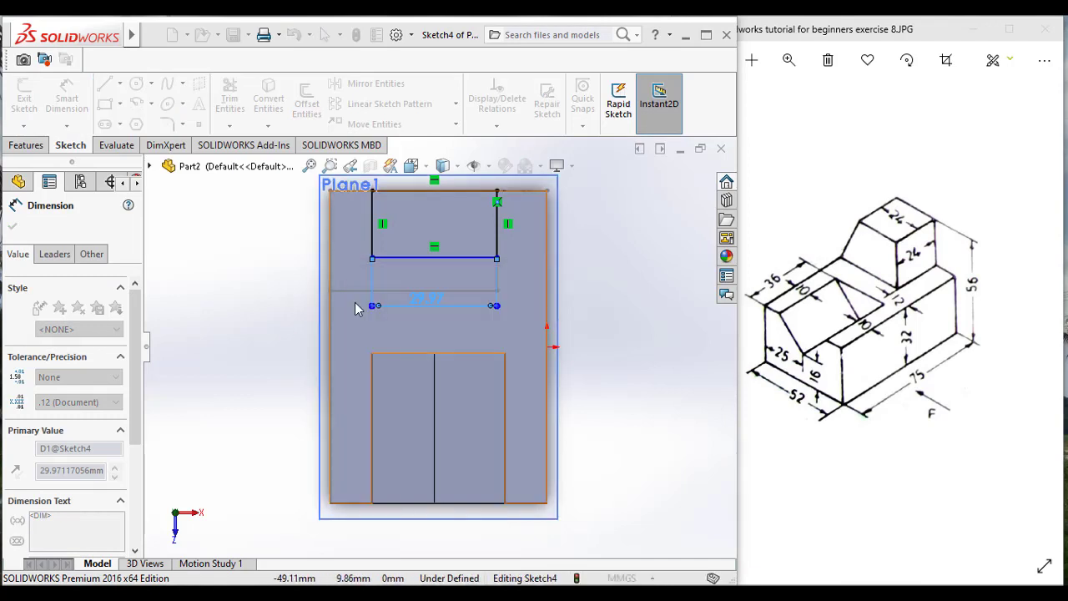
Dimension the rectangle's right side to 24 mm and exit the sketch.
left_click(501, 223)
left_click(534, 234)
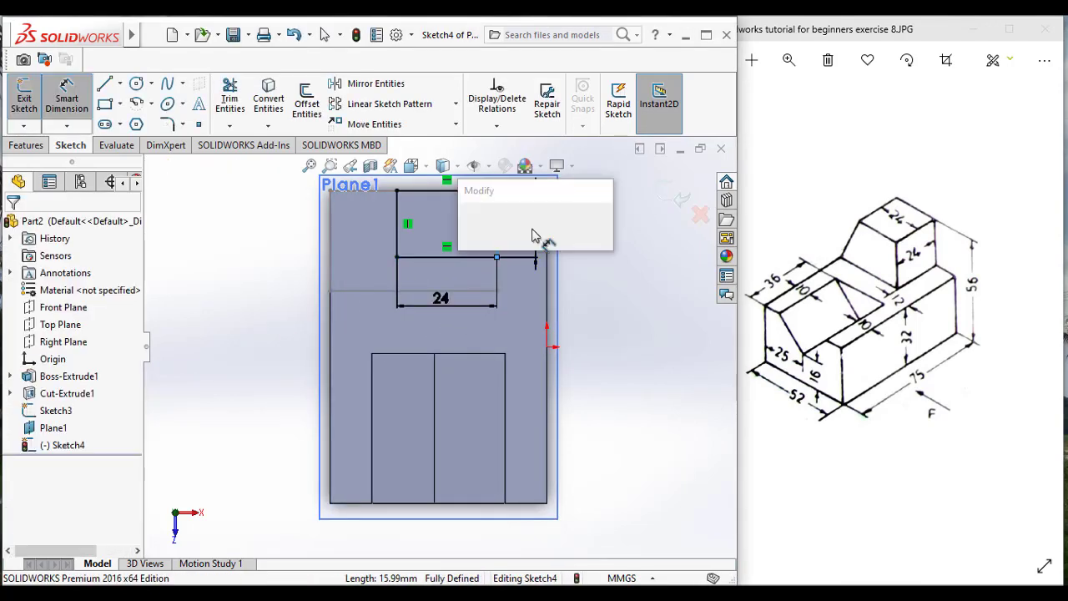
type("24")
key("Return")
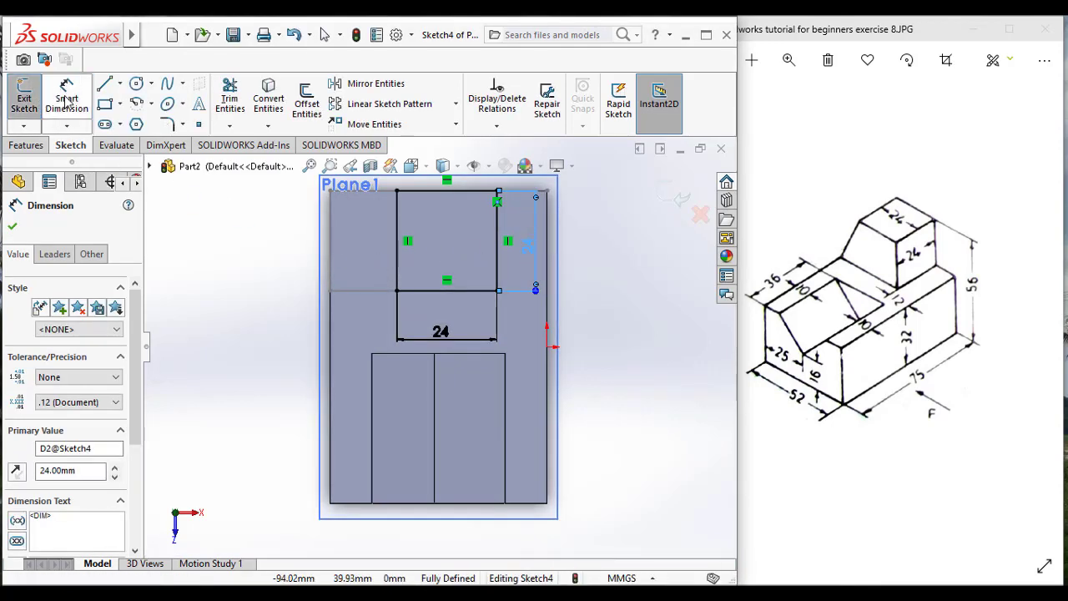
left_click(27, 98)
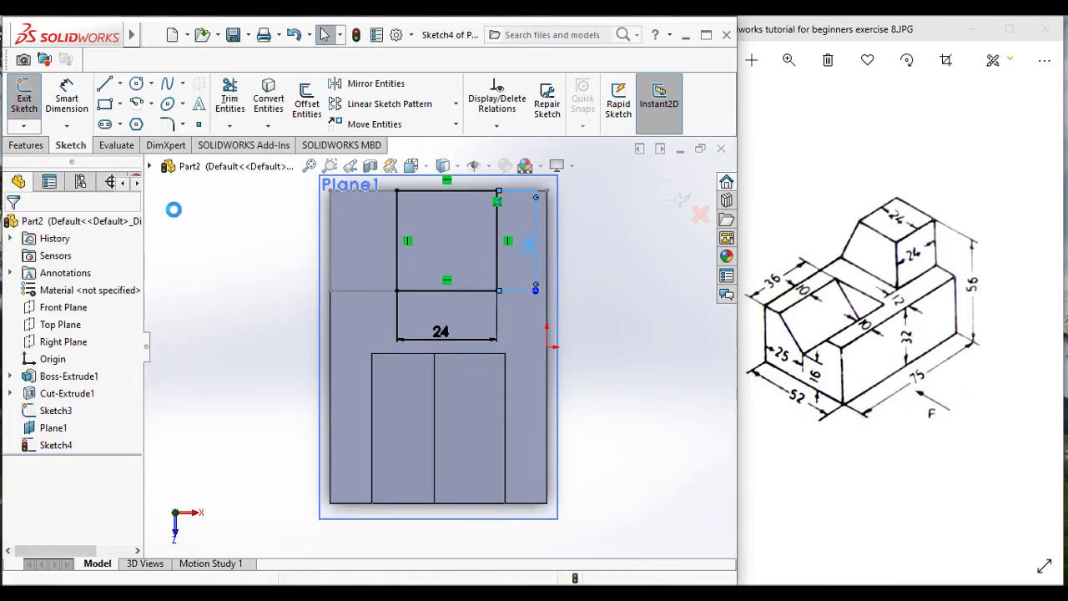
Loft a solid from the square on the offset plane (Sketch4) to the rectangle on the block's top face (Sketch3), with the result merged.
left_click(411, 165)
left_click(501, 211)
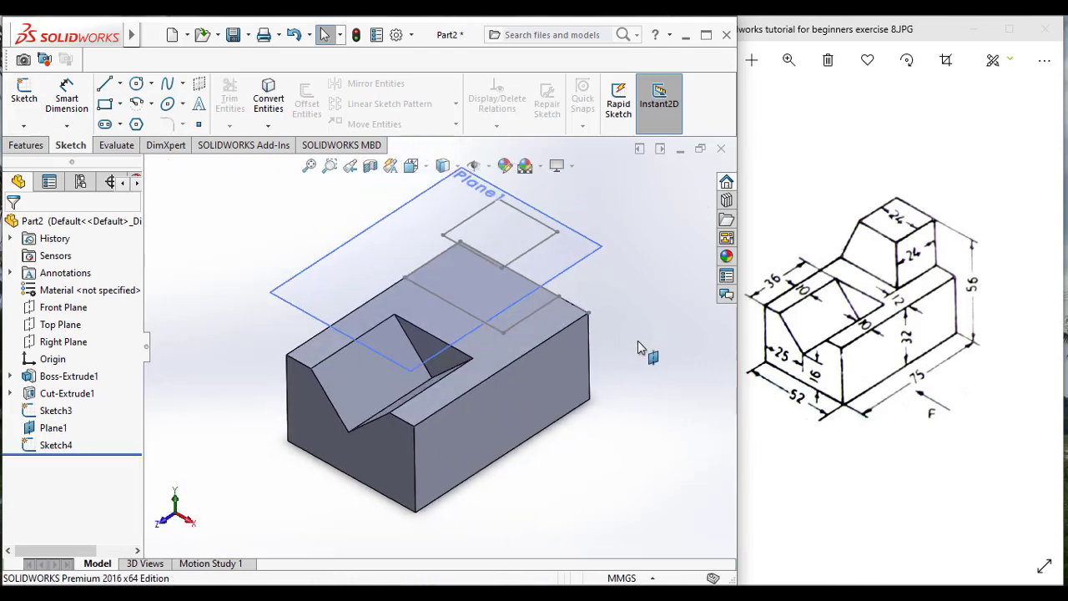
left_click(35, 145)
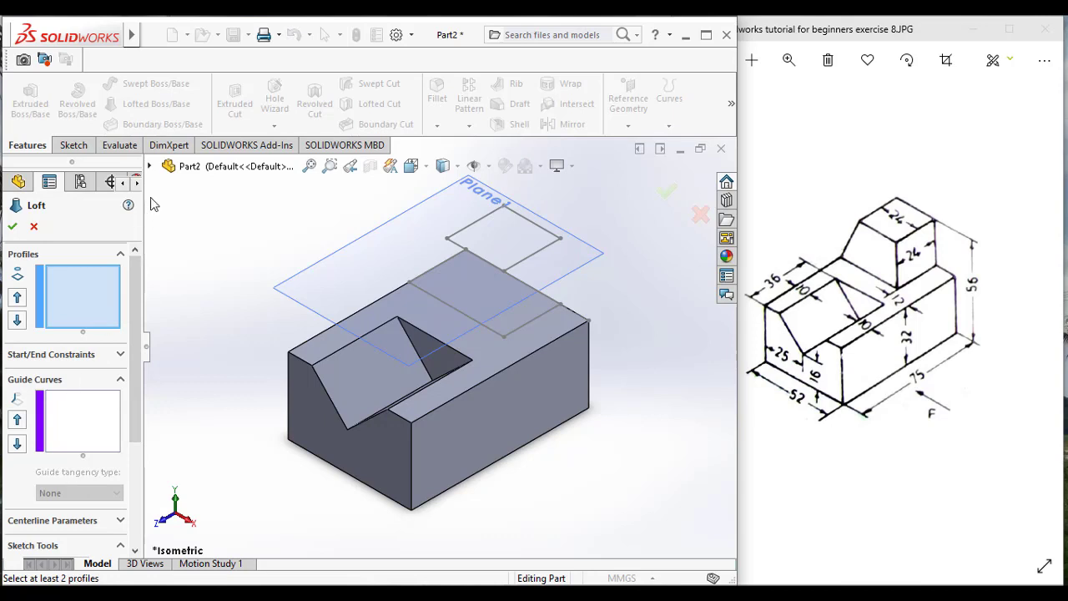
left_click(151, 168)
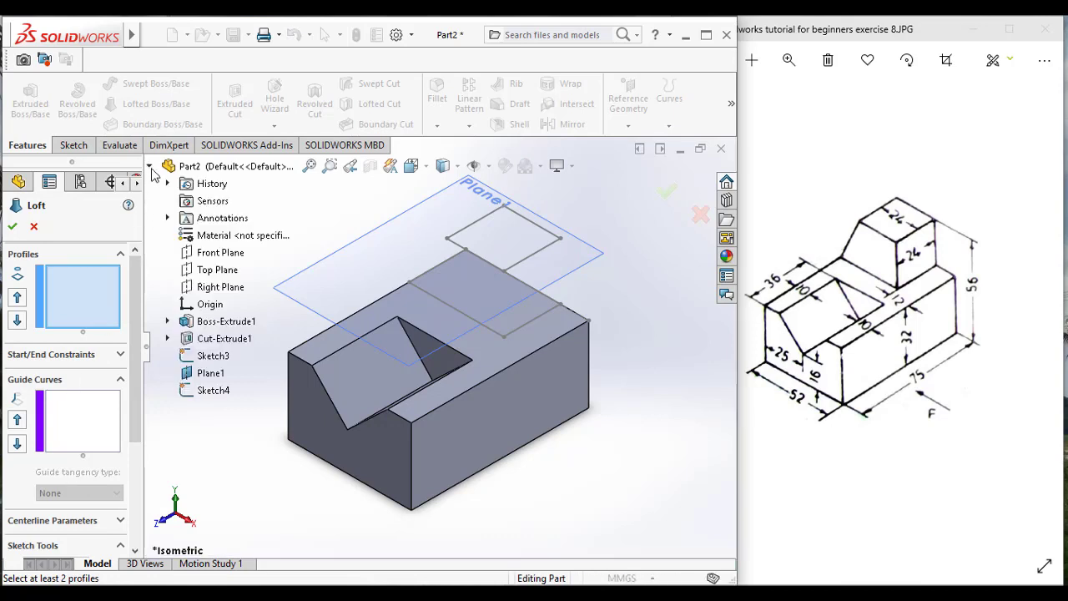
left_click(214, 392)
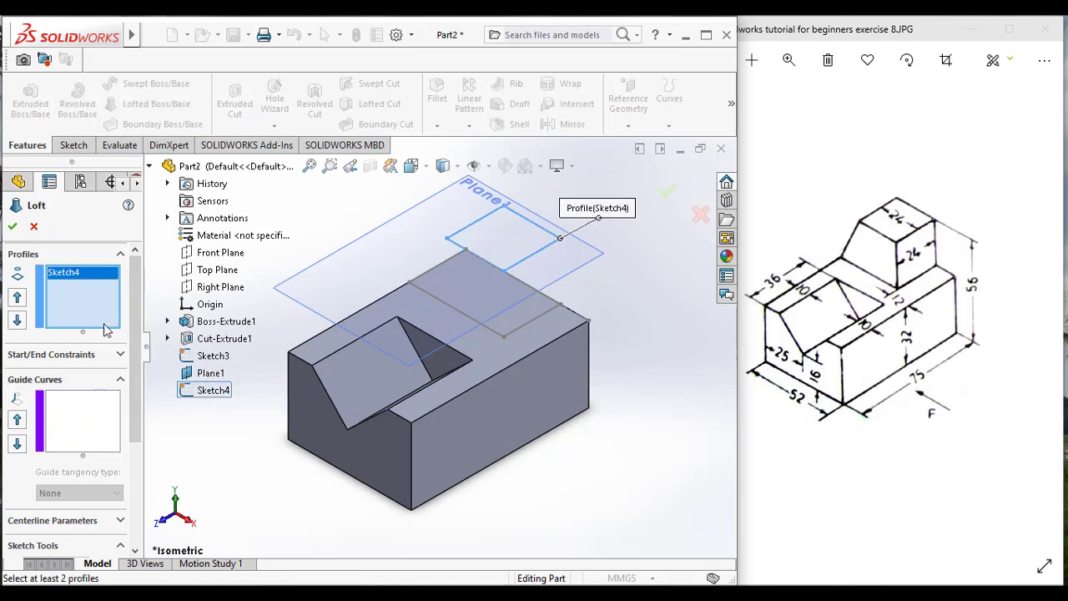
left_click(207, 358)
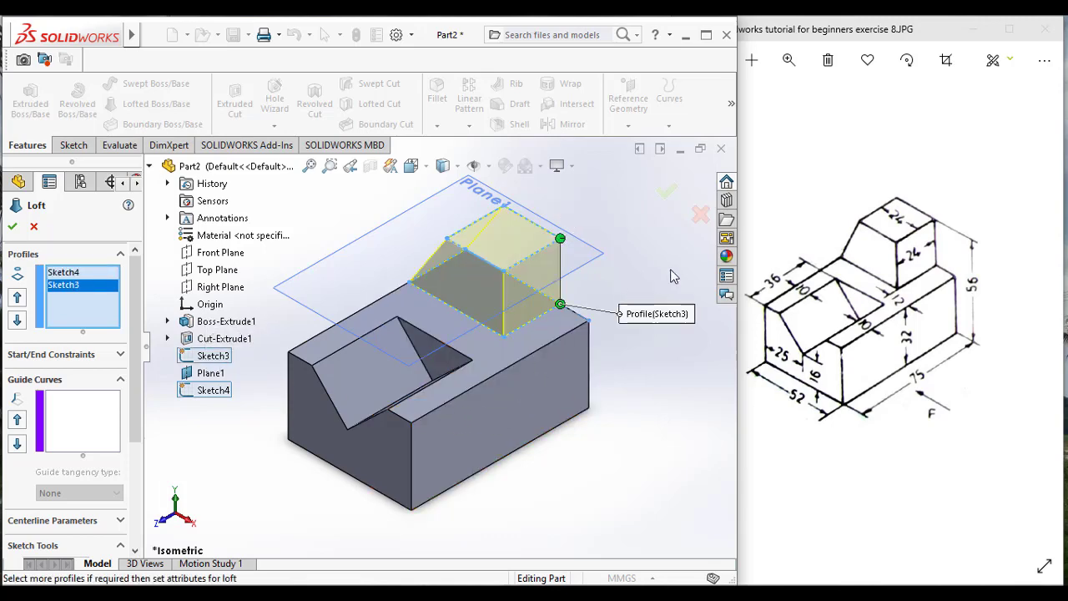
mouse_move(670, 269)
middle_mouse_down()
mouse_move(615, 297)
mouse_move(589, 267)
mouse_move(584, 276)
middle_mouse_up()
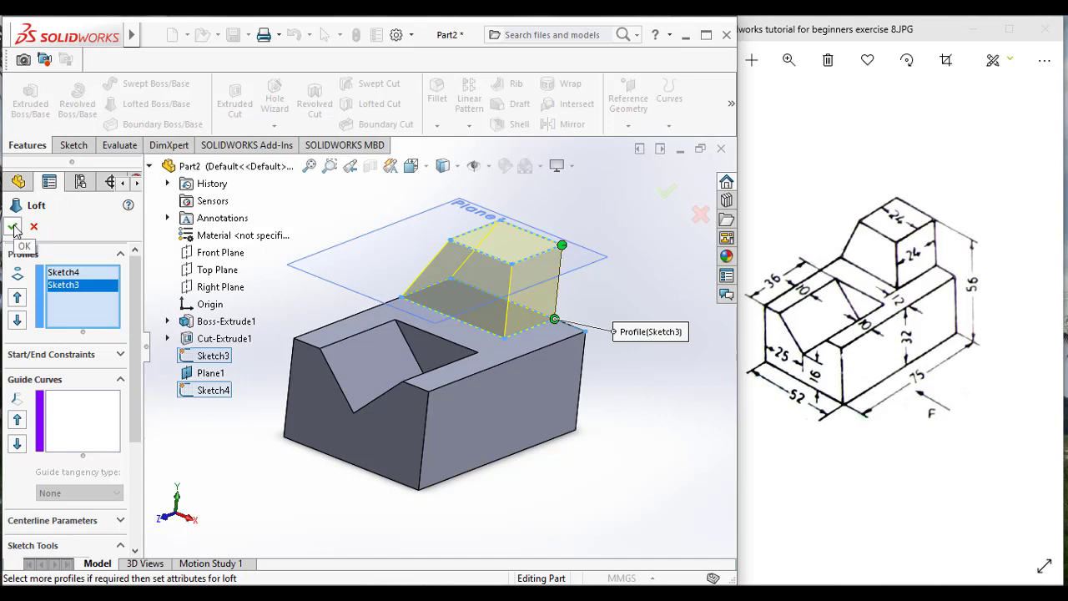
scroll(134, 466, "down", 3)
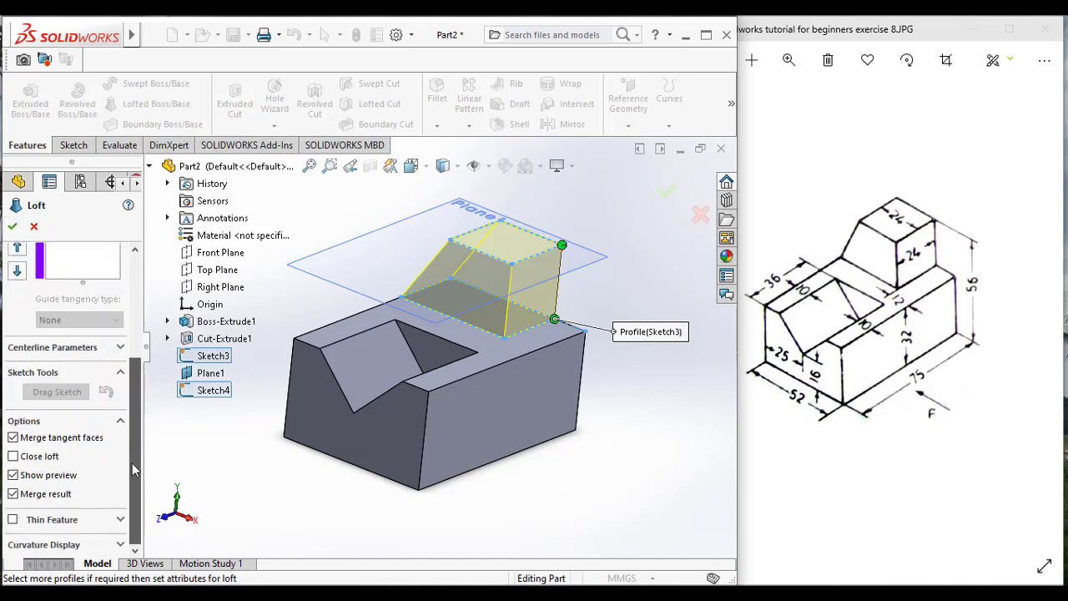
left_click(12, 228)
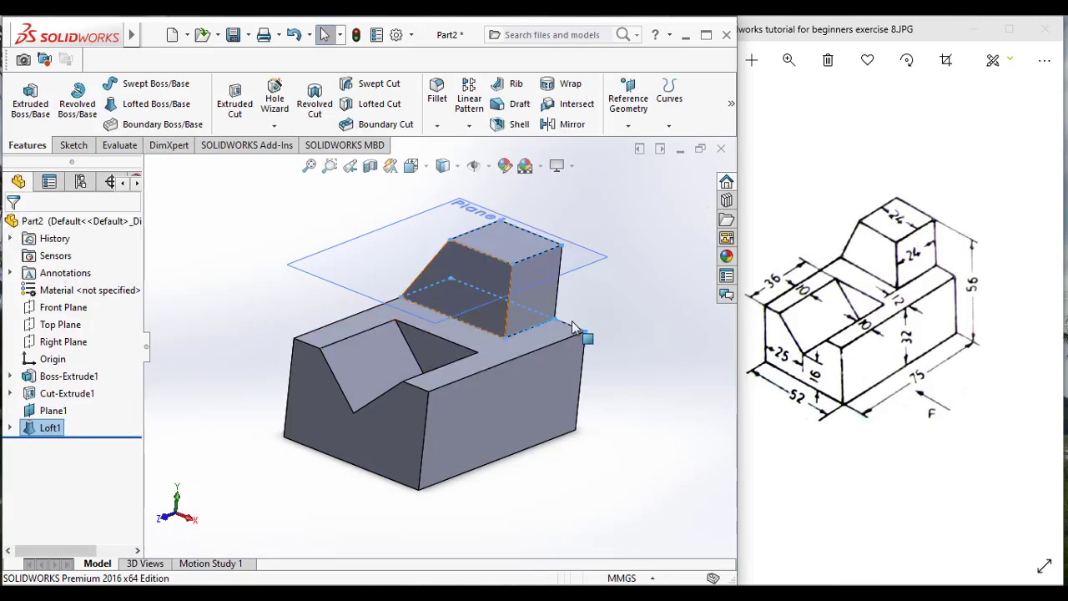
left_click(632, 302)
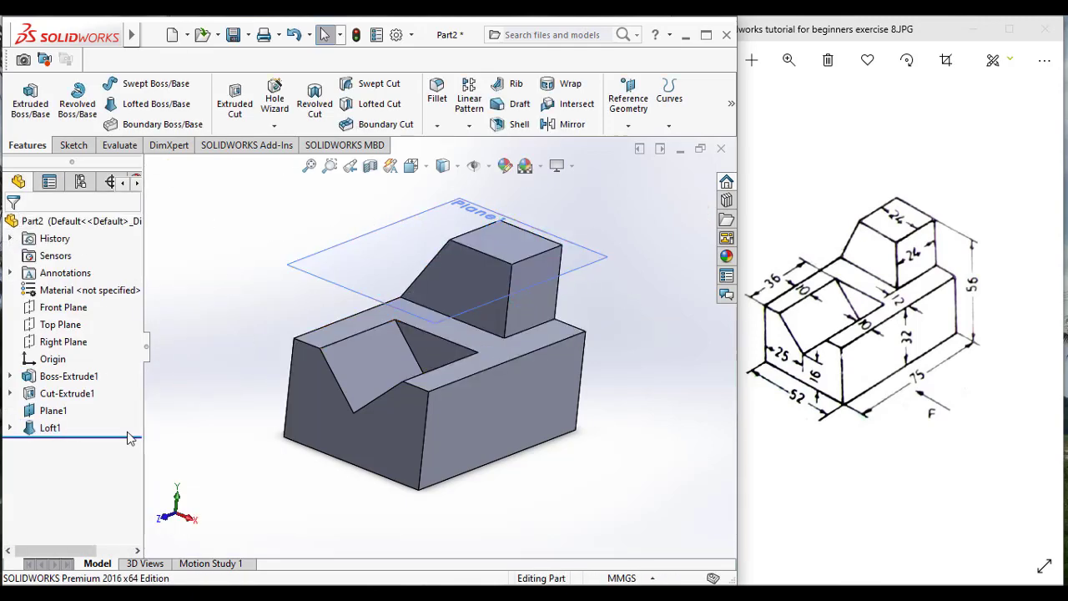
Hide the offset plane Plane1 and show the finished block in isometric view.
right_click(52, 410)
left_click(80, 239)
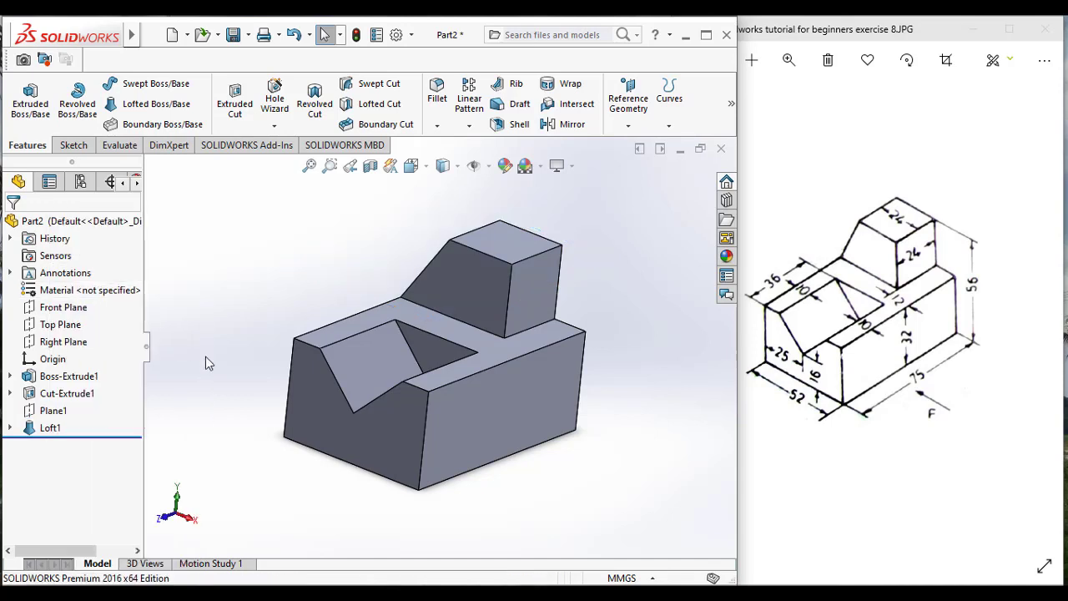
scroll(428, 420, "up", 2)
left_click(411, 165)
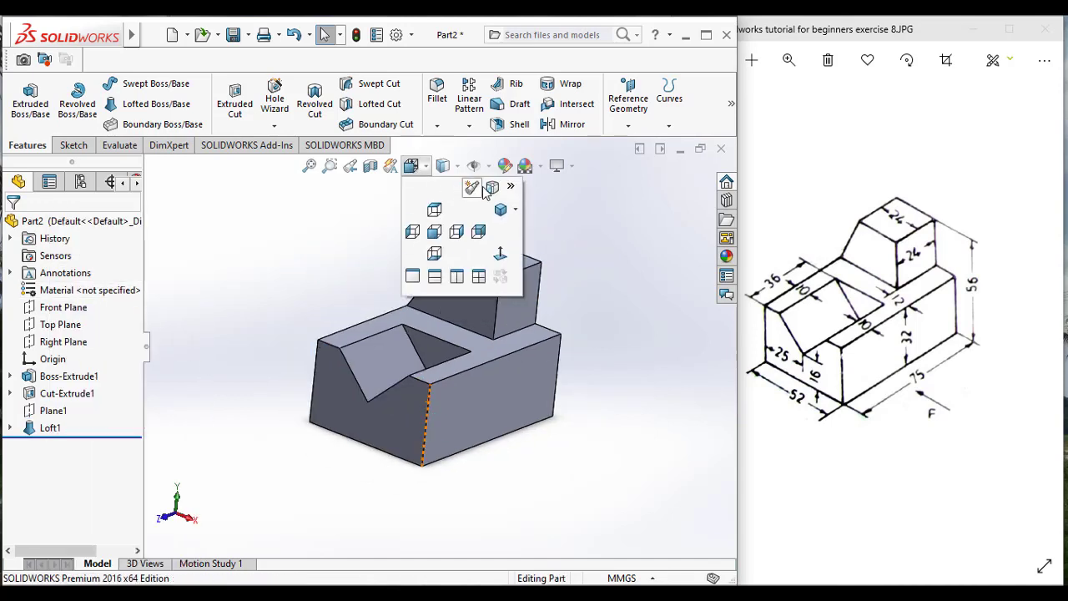
left_click(500, 206)
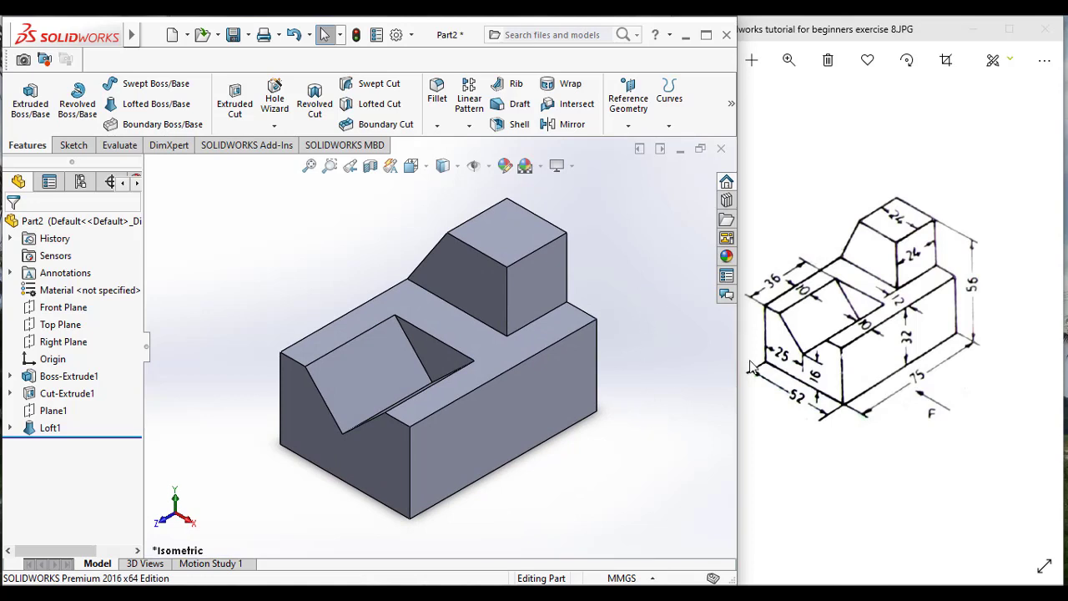